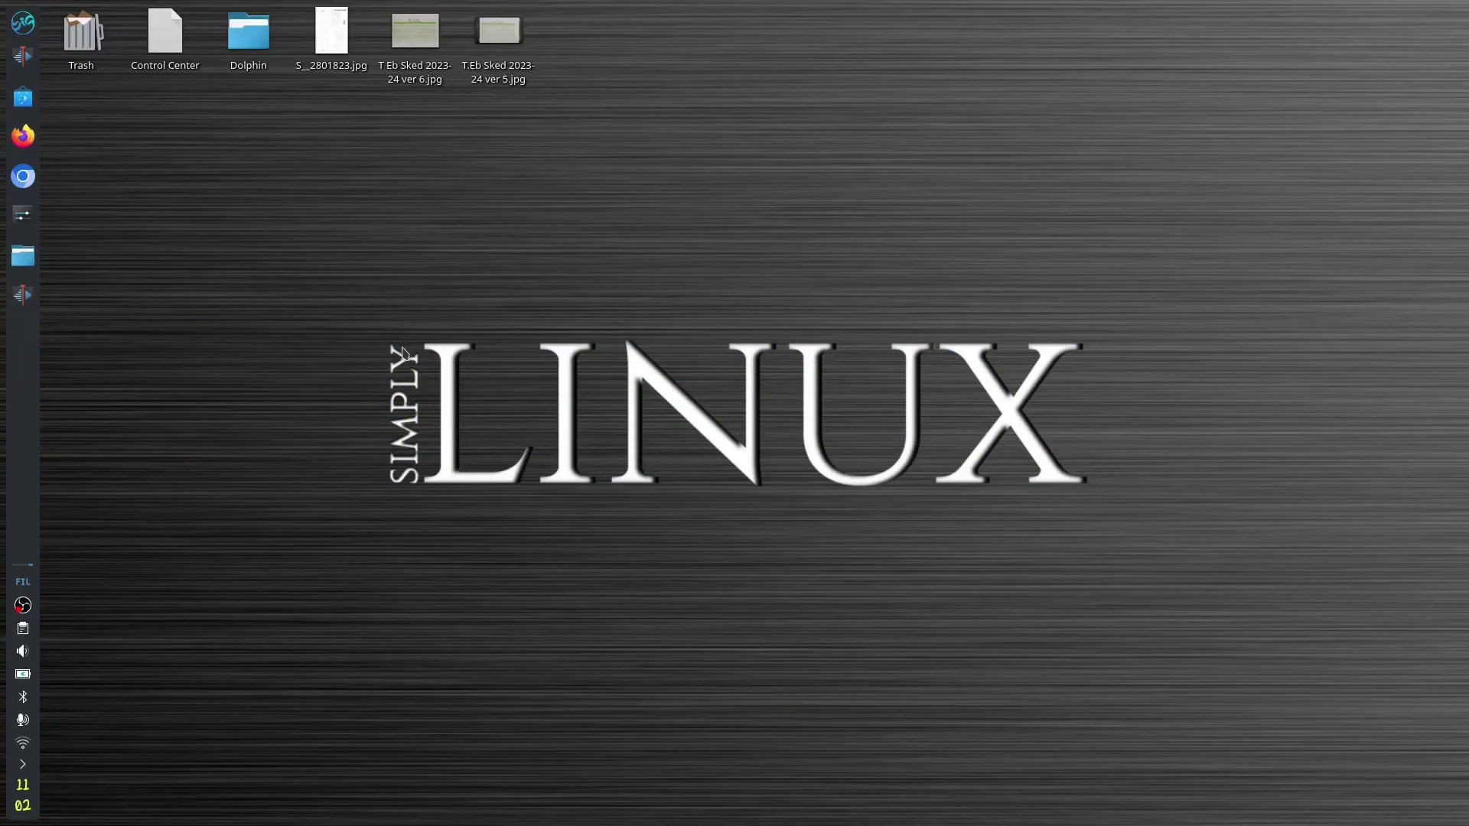
Step: Launch KDE Partition Manager from the System category and authenticate with the account password
click(23, 24)
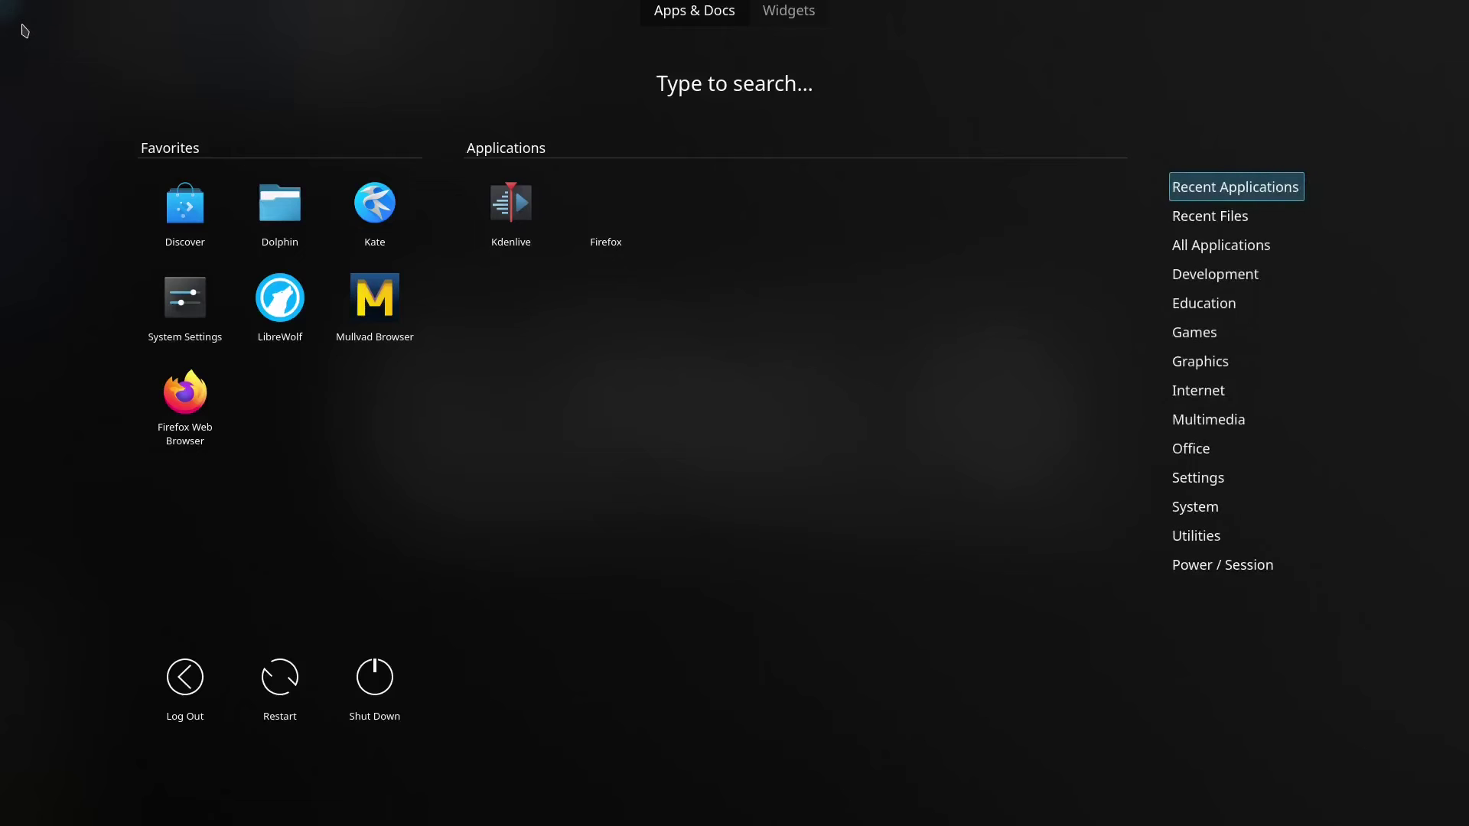
click(1195, 507)
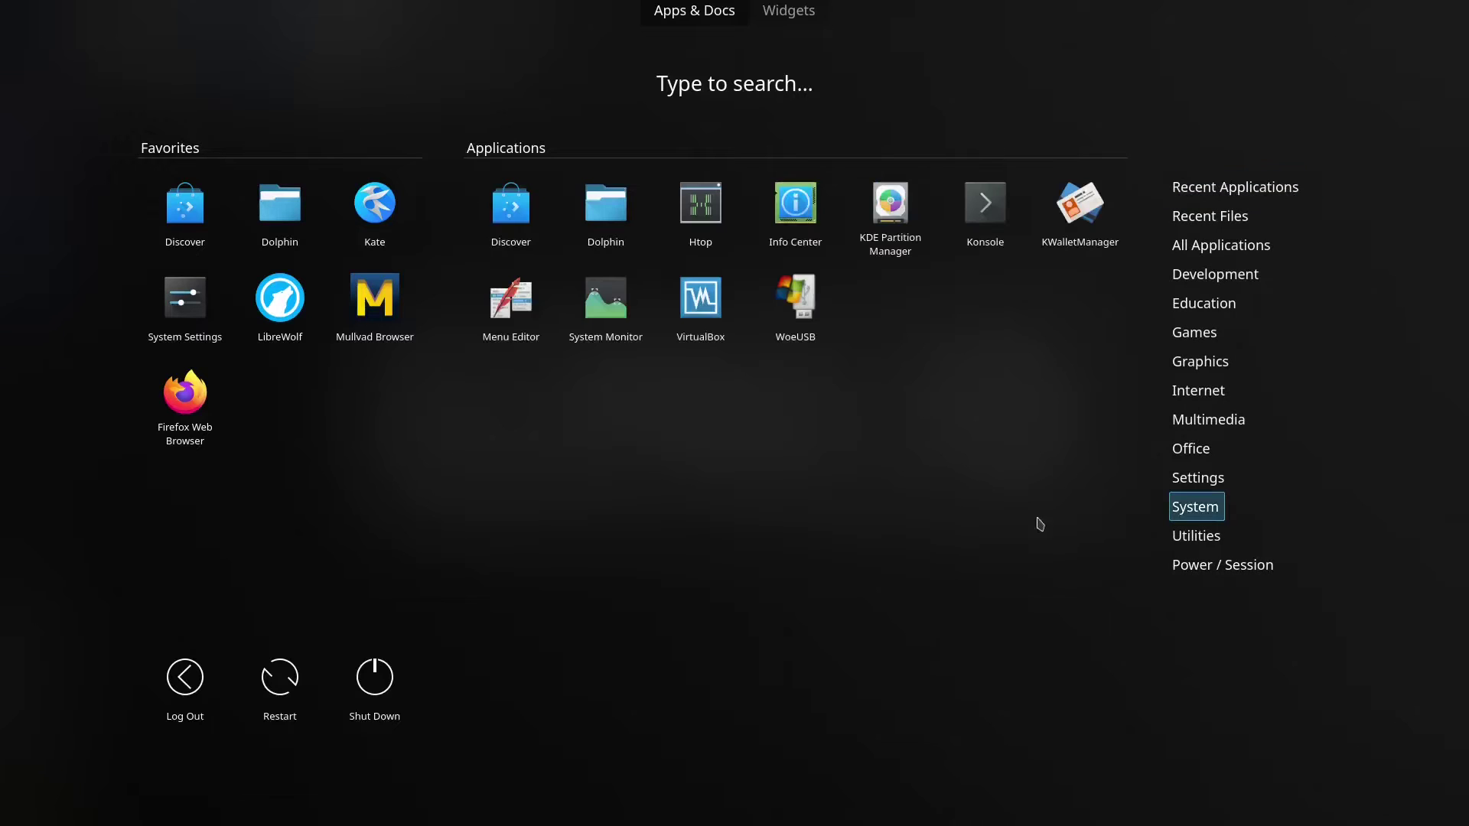
click(887, 211)
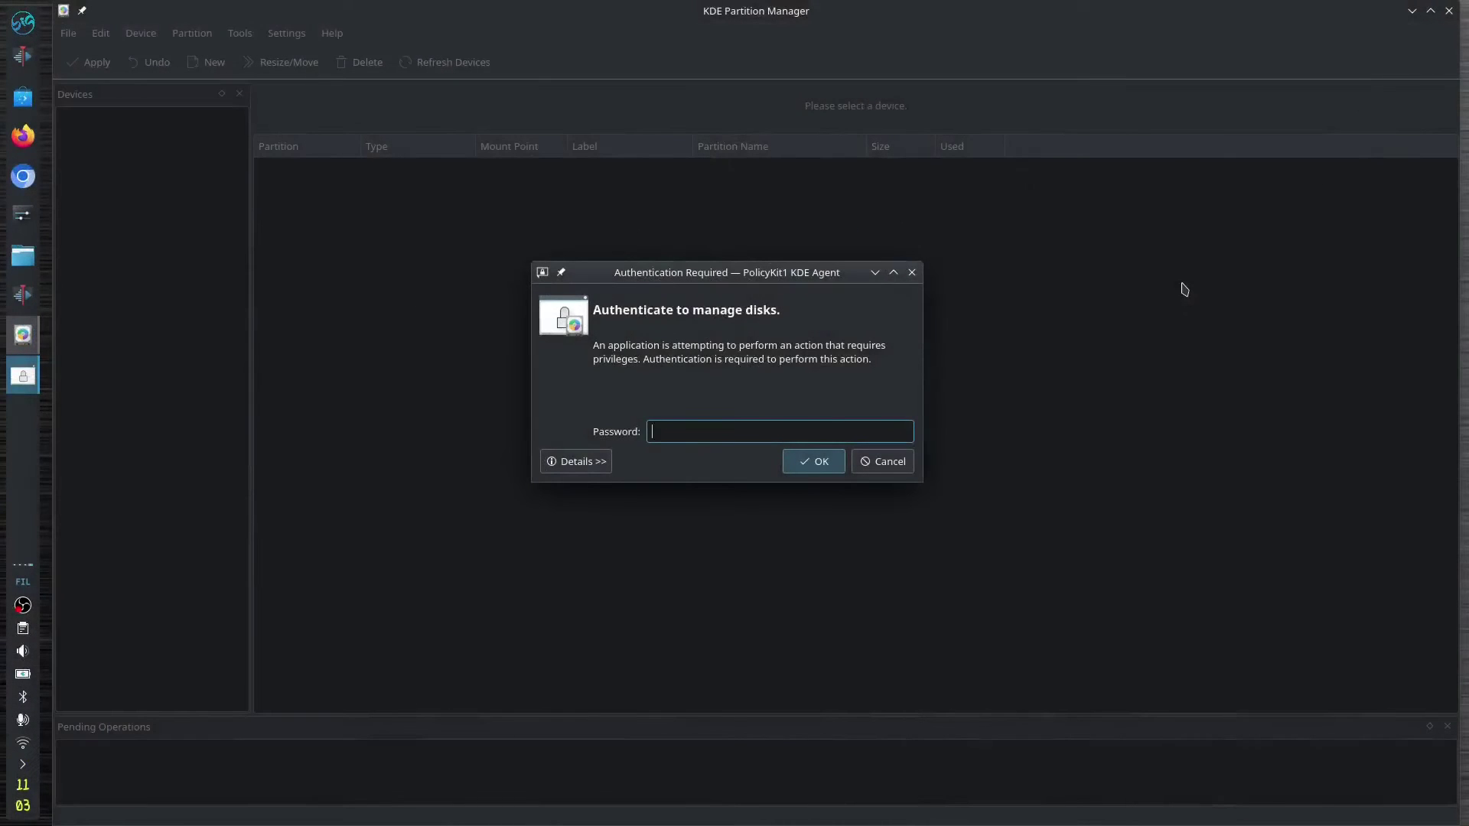
text(****)
key(Return)
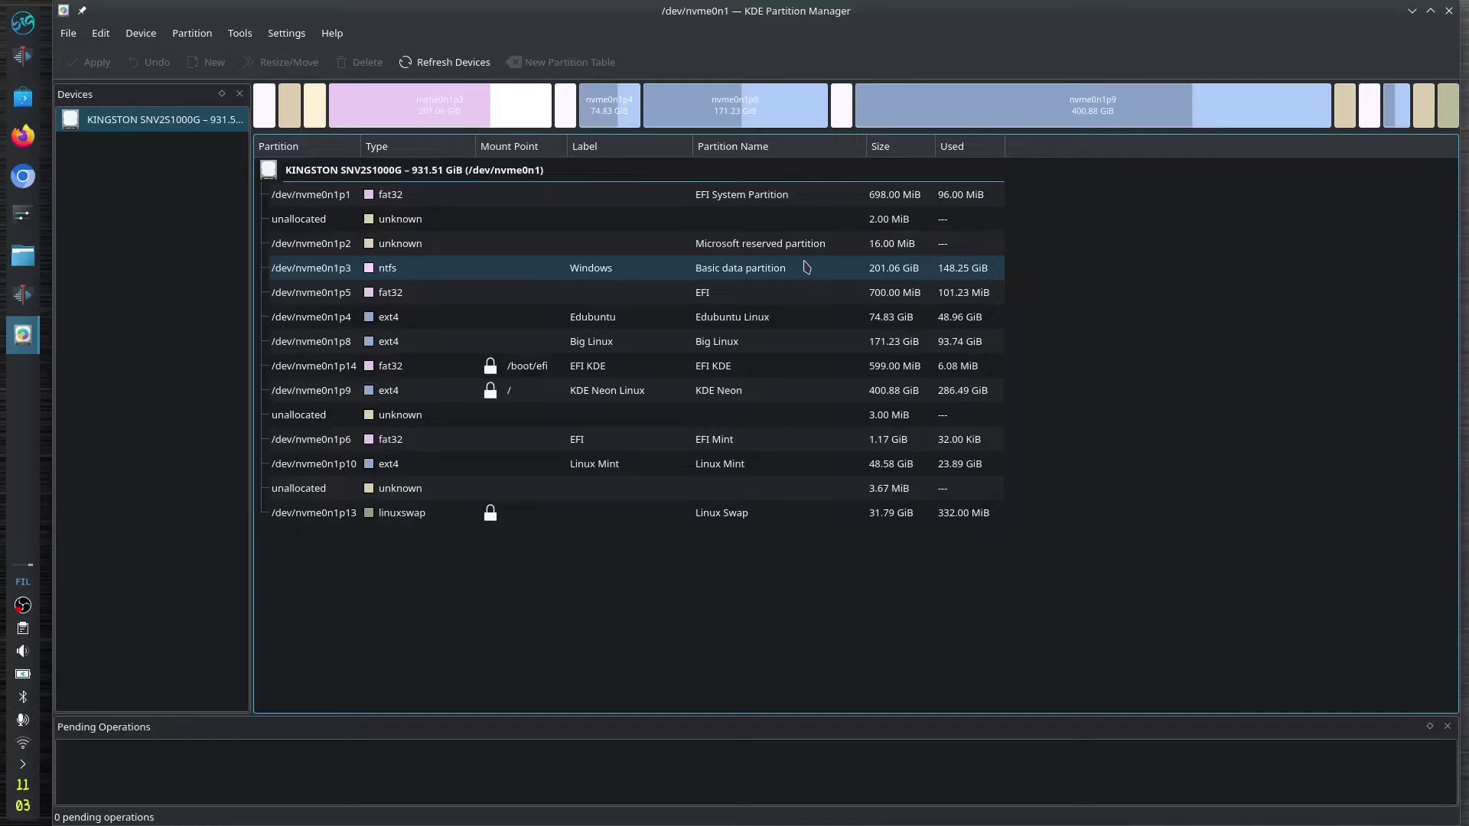
click(482, 117)
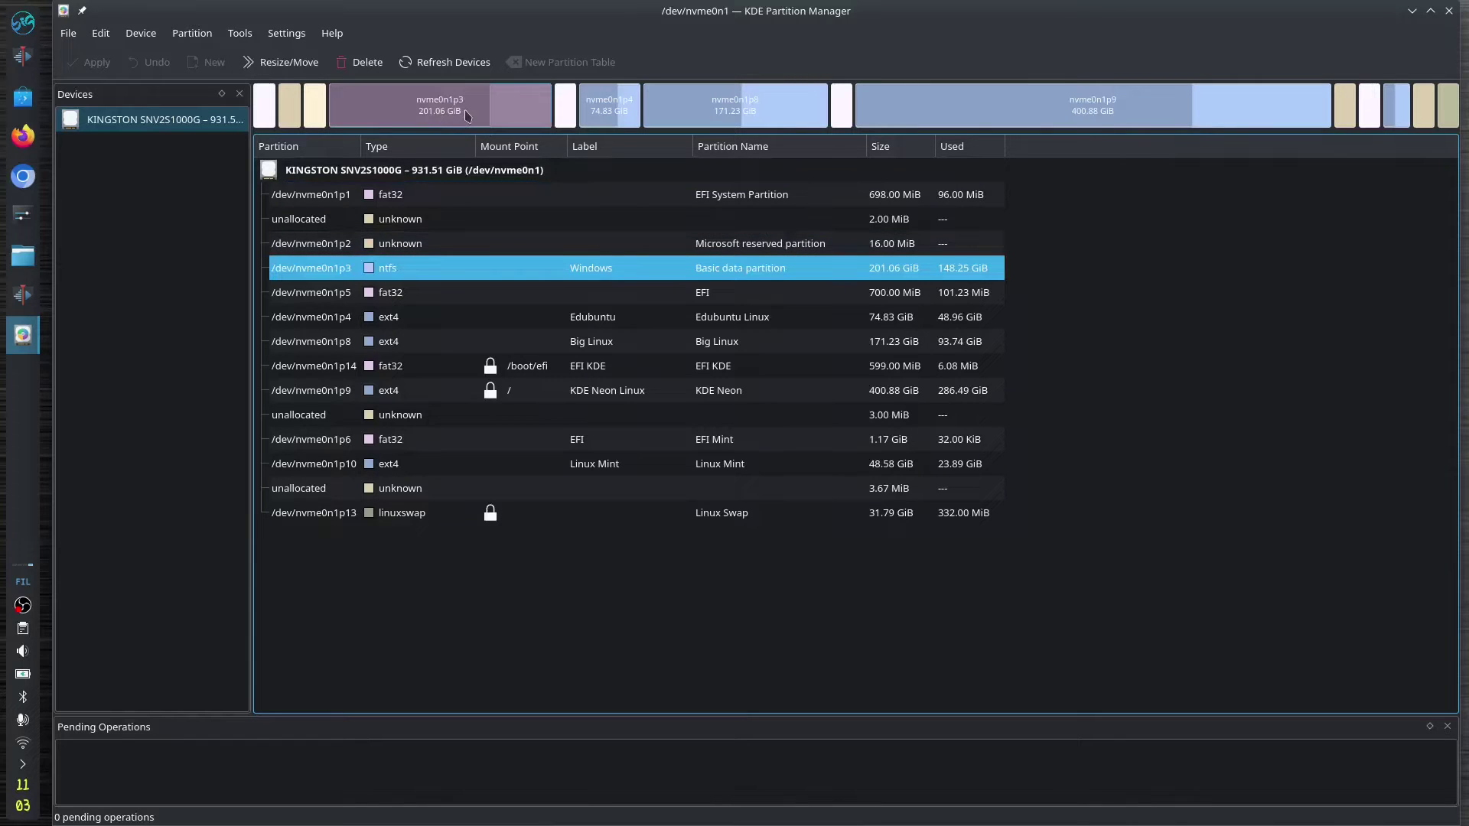
click(620, 111)
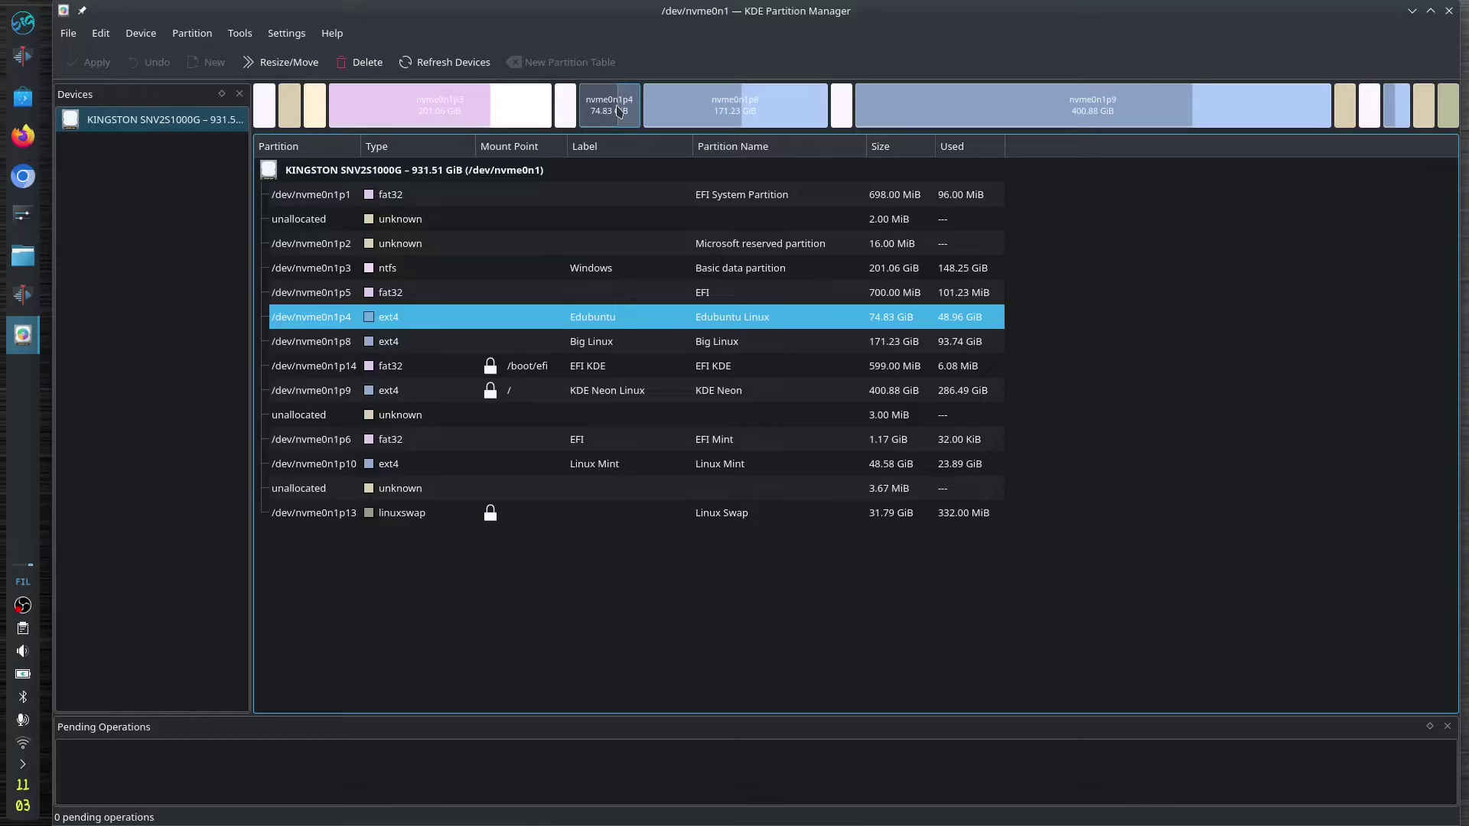
click(755, 111)
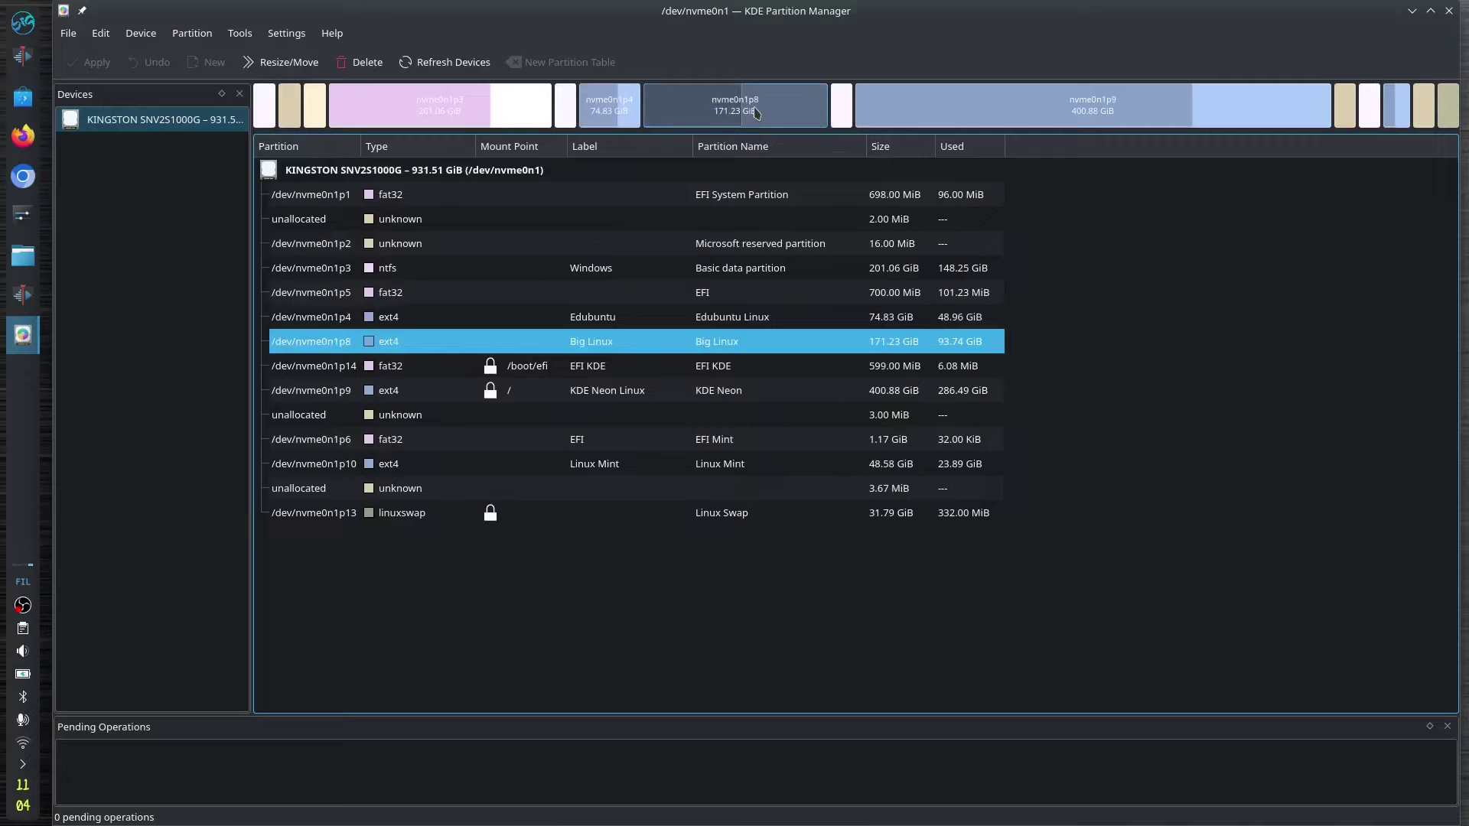
click(1009, 107)
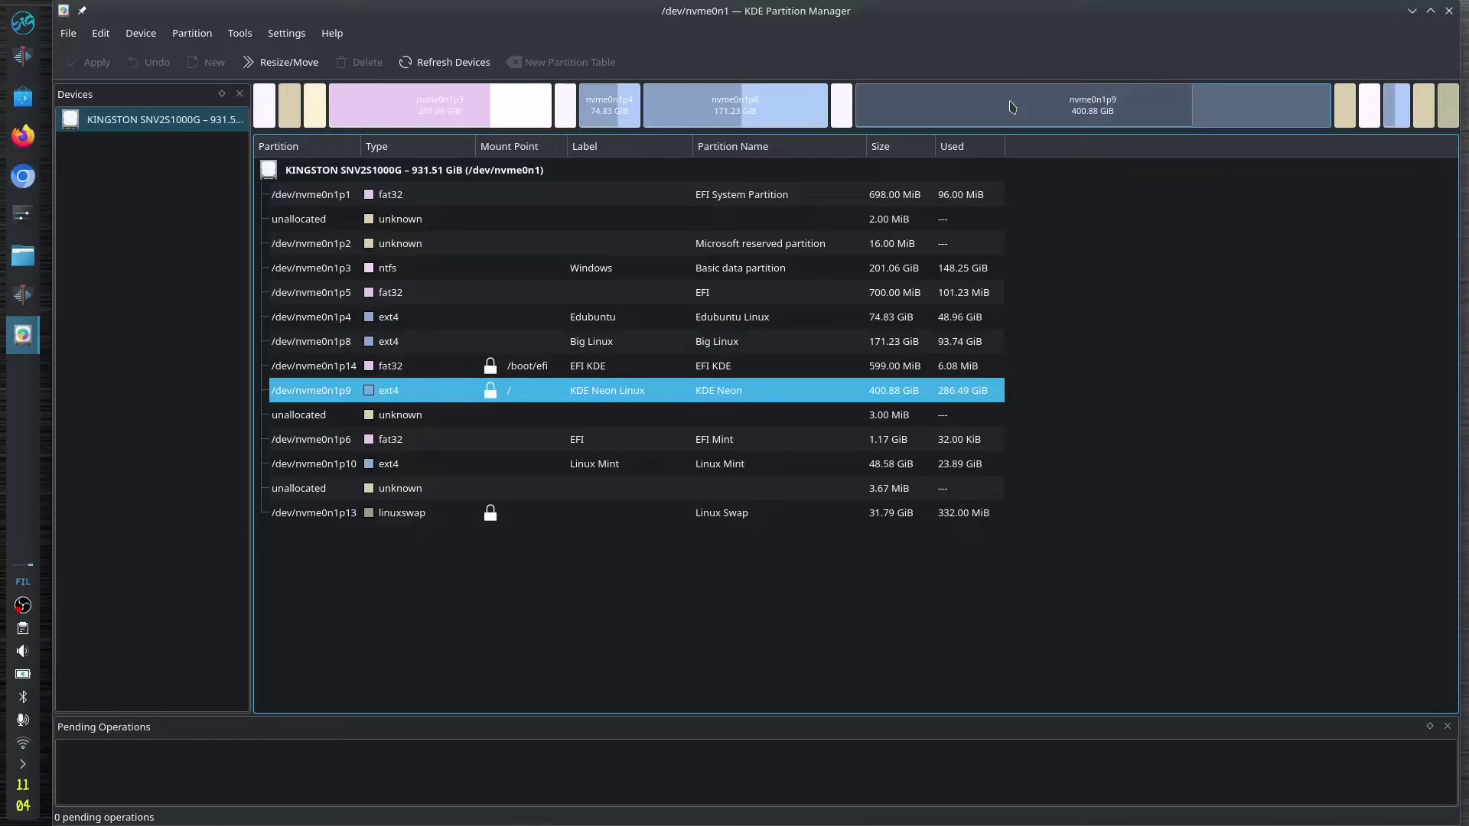
click(770, 465)
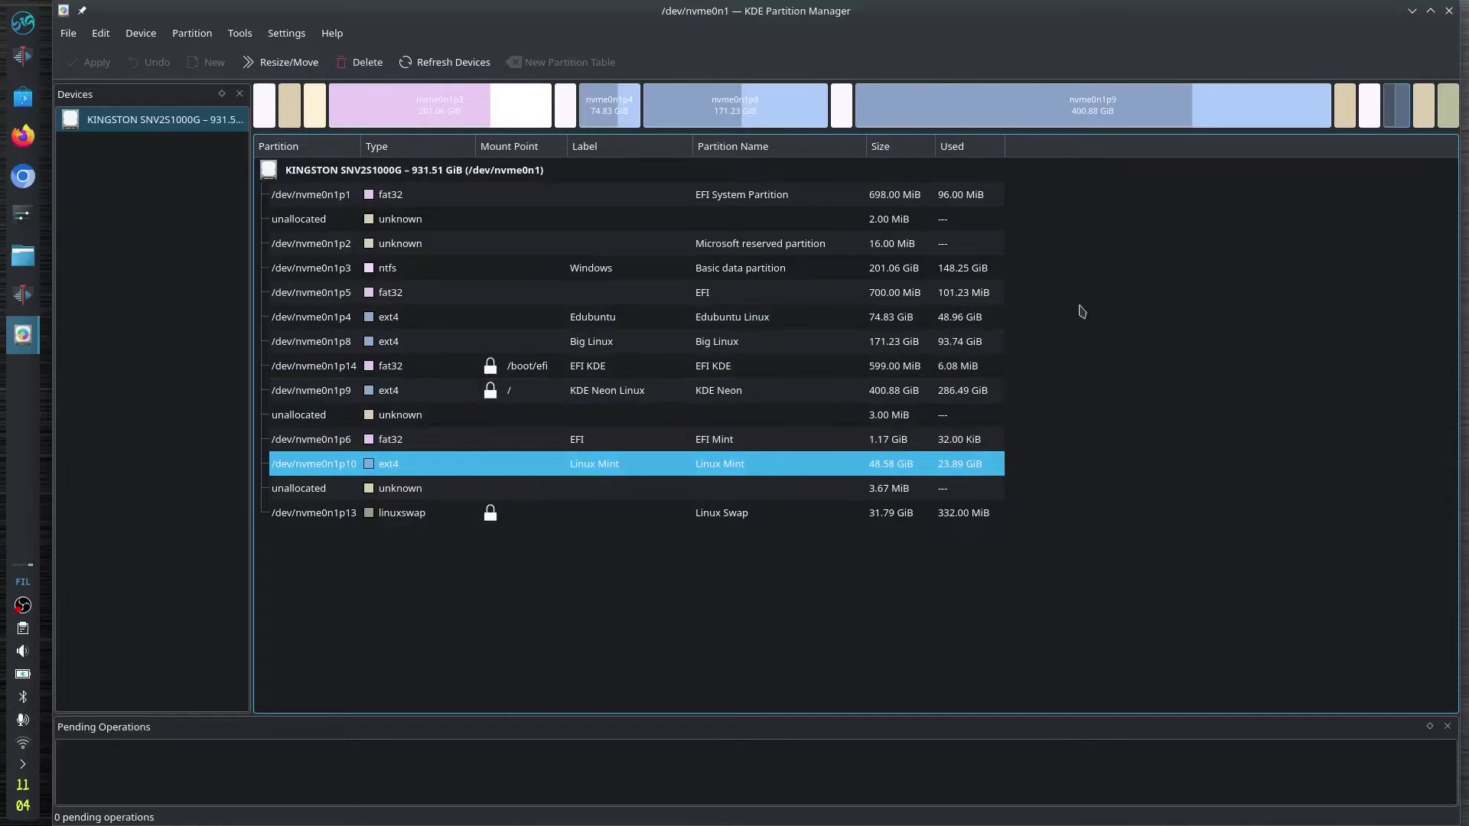
click(767, 519)
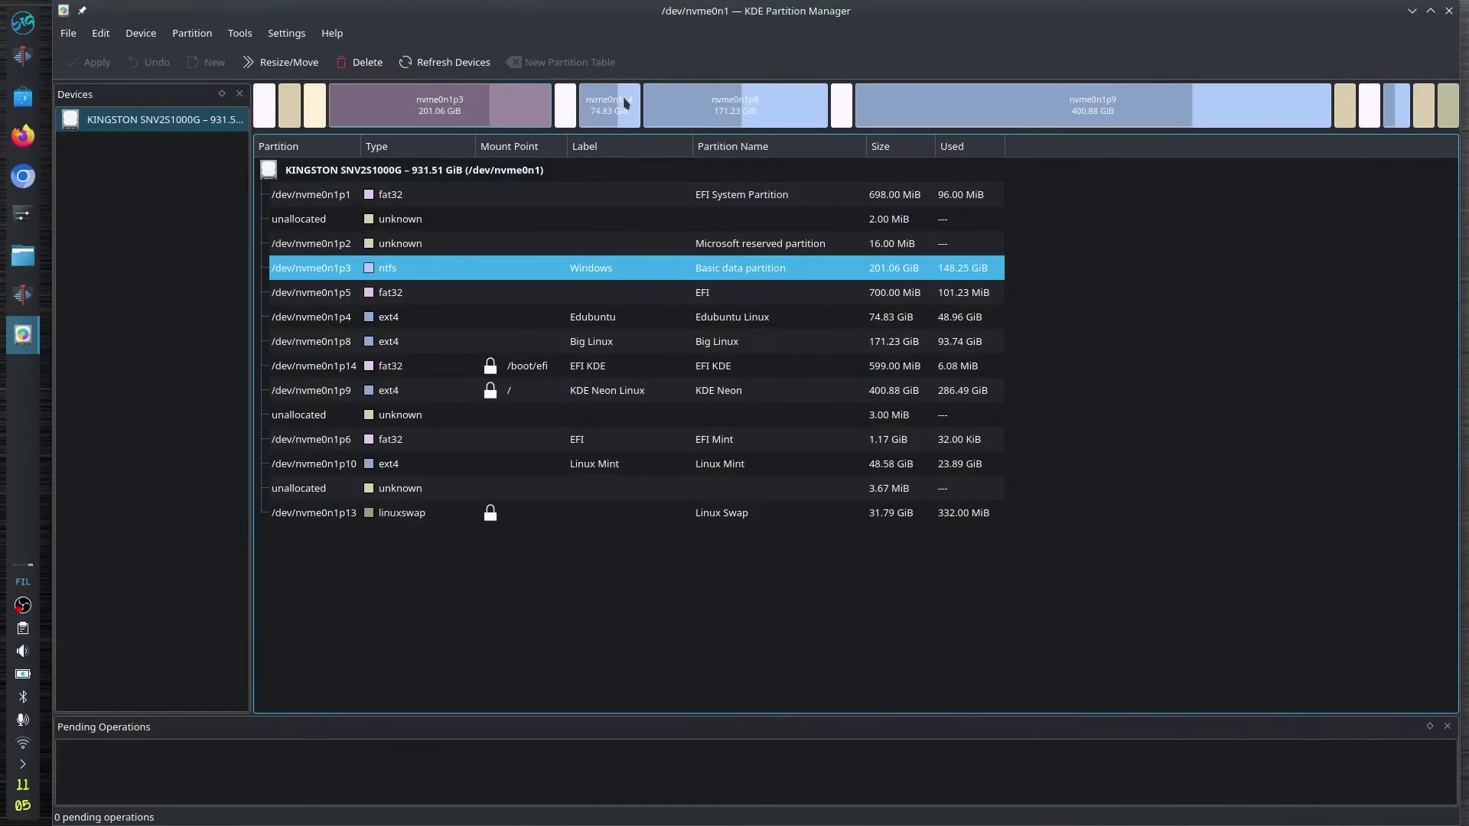
Step: Select partitions nvme0n1p8, p9, p10 and p3 in turn, ending on Edubuntu nvme0n1p4
click(625, 108)
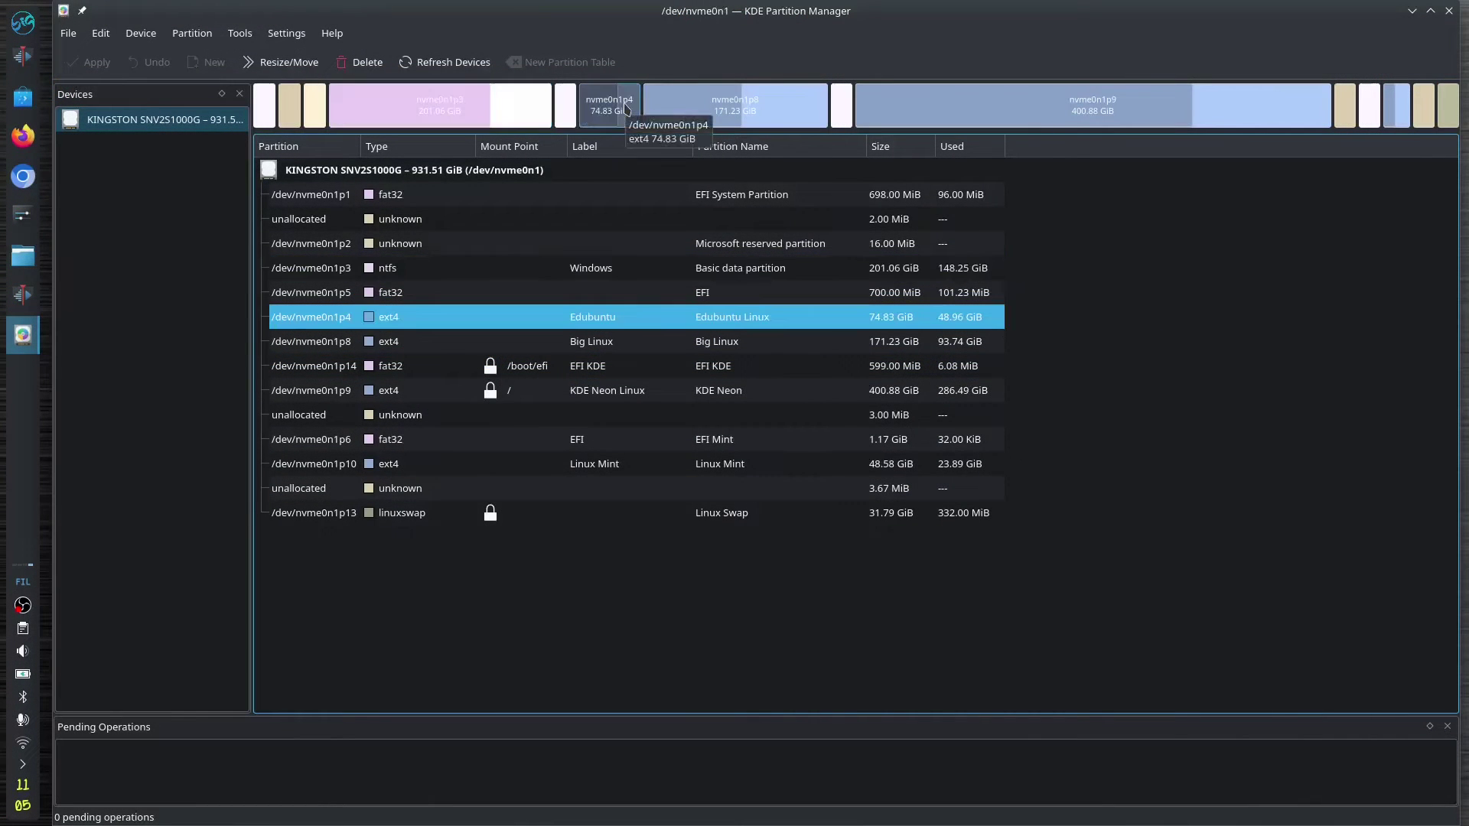
click(722, 107)
click(1004, 124)
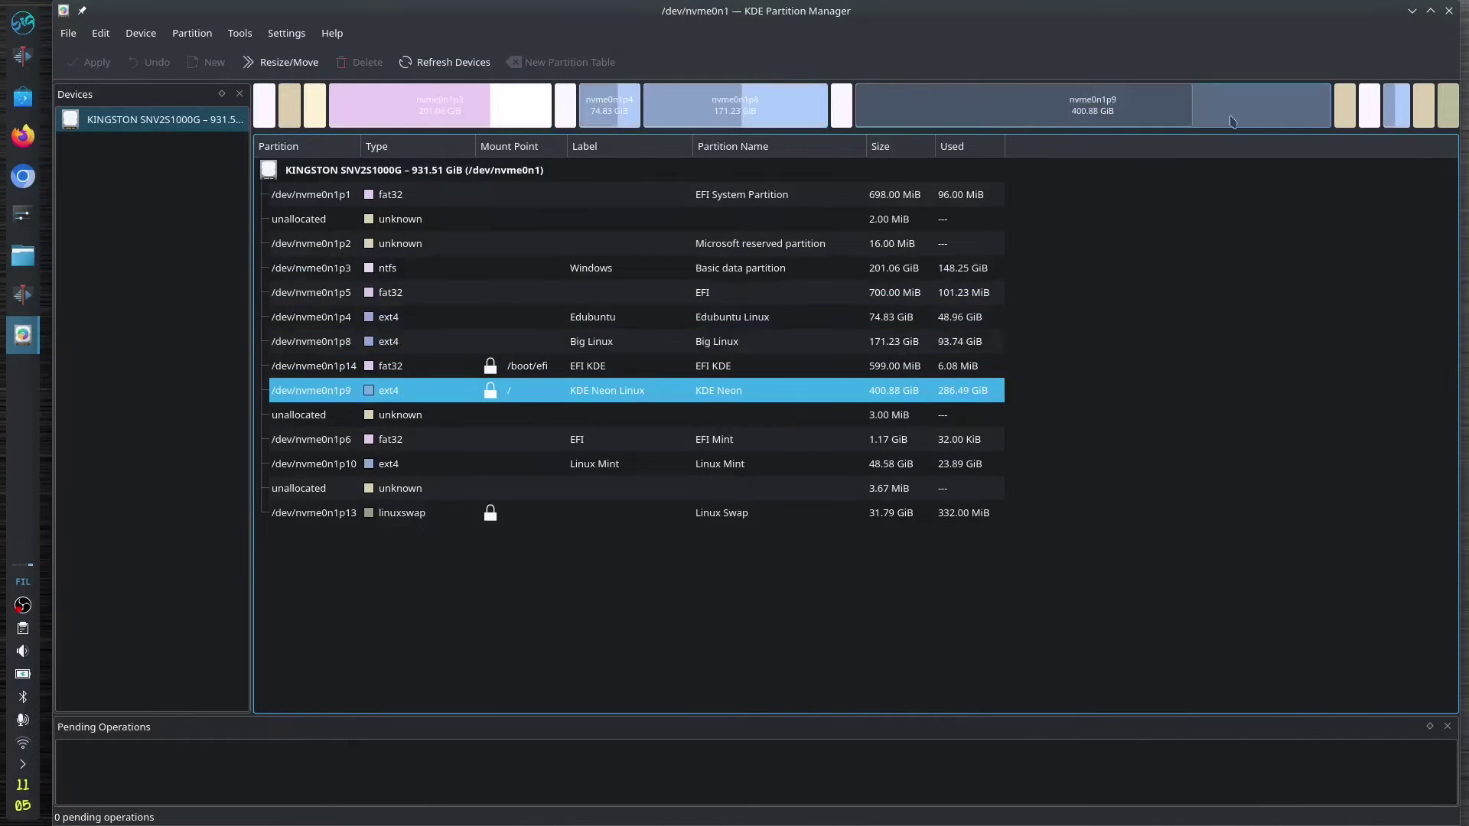
click(1397, 115)
click(1162, 121)
click(780, 107)
click(600, 113)
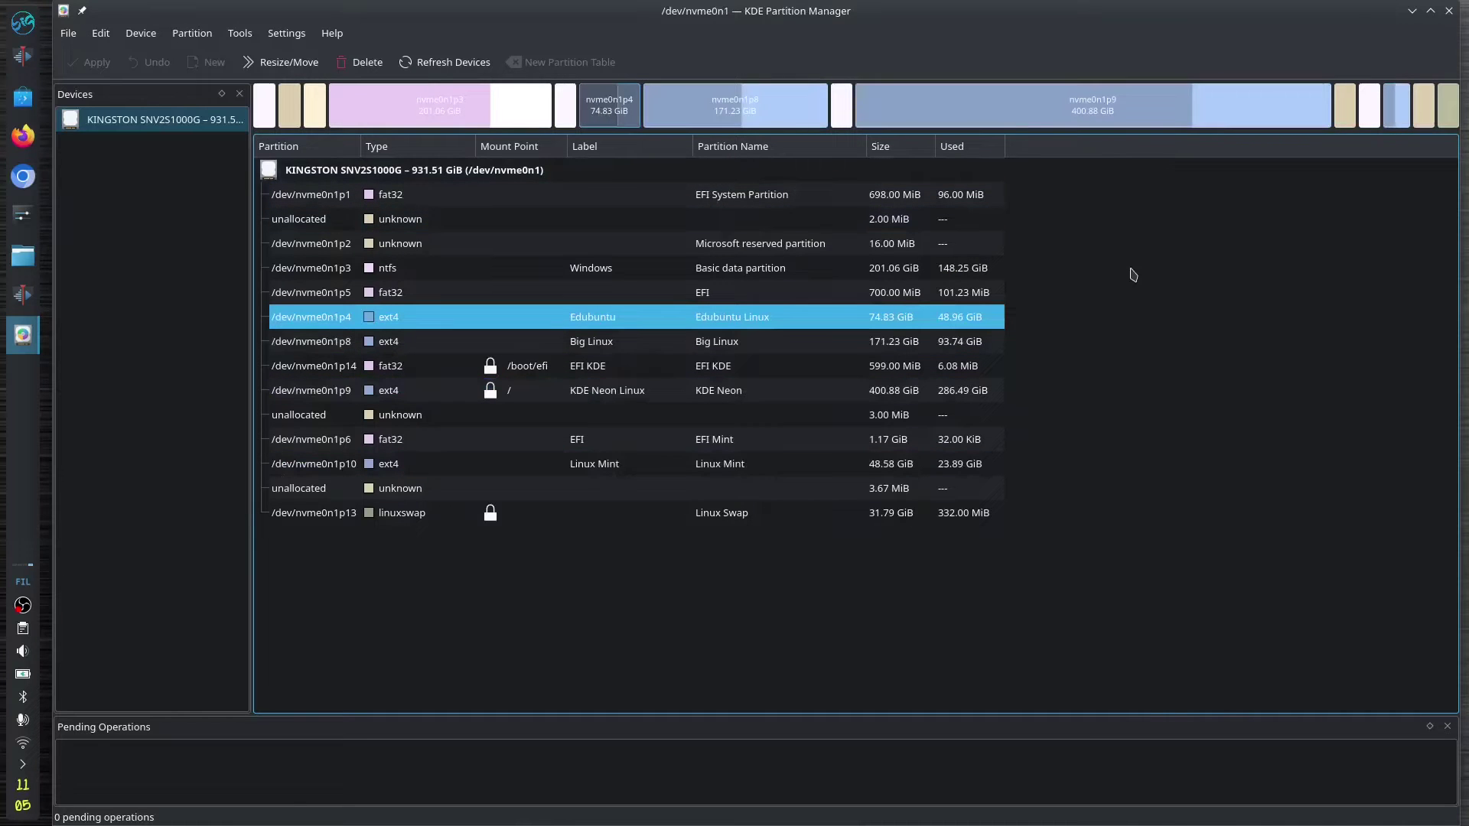
click(480, 114)
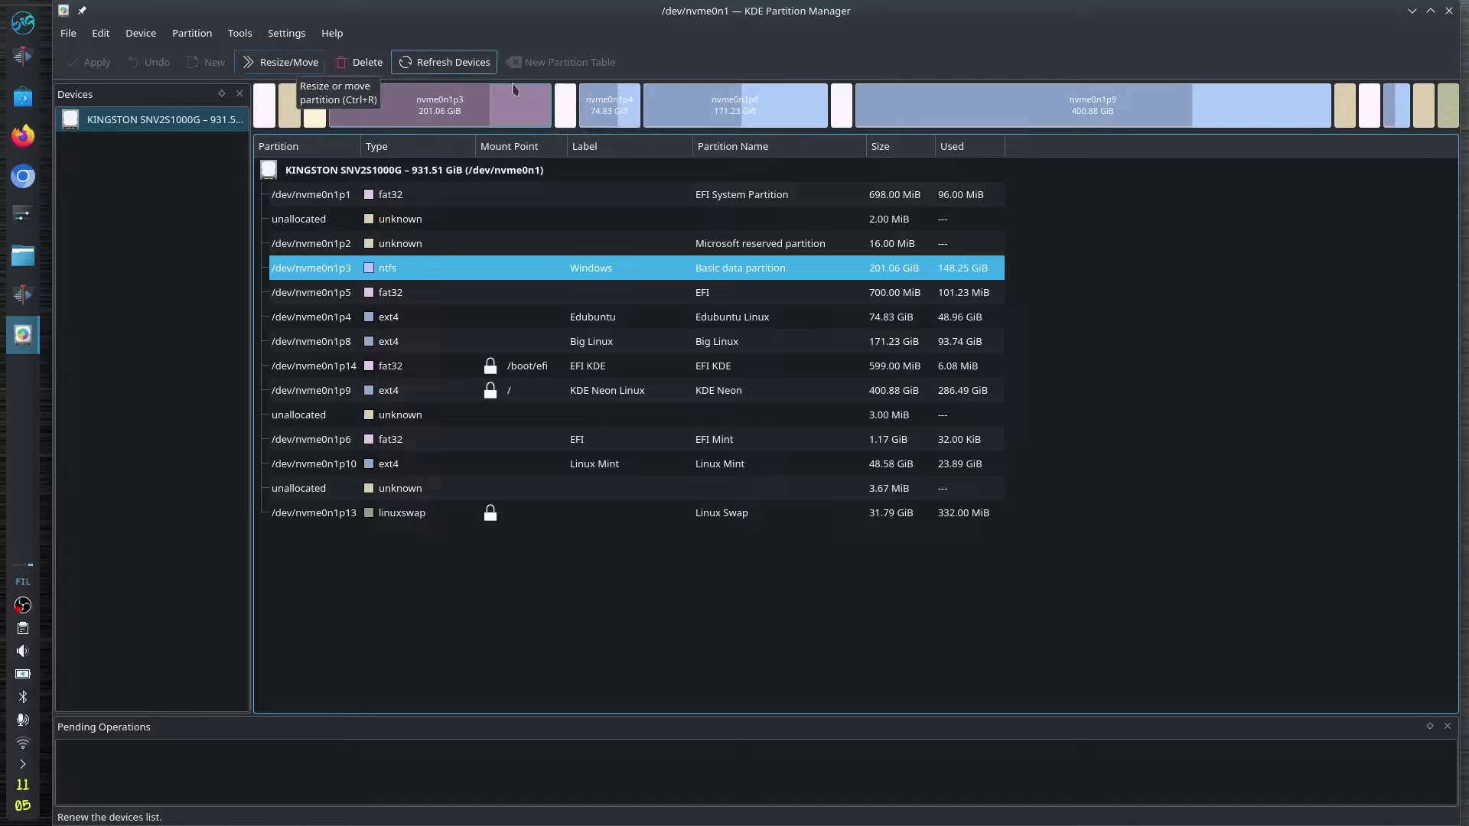
click(617, 114)
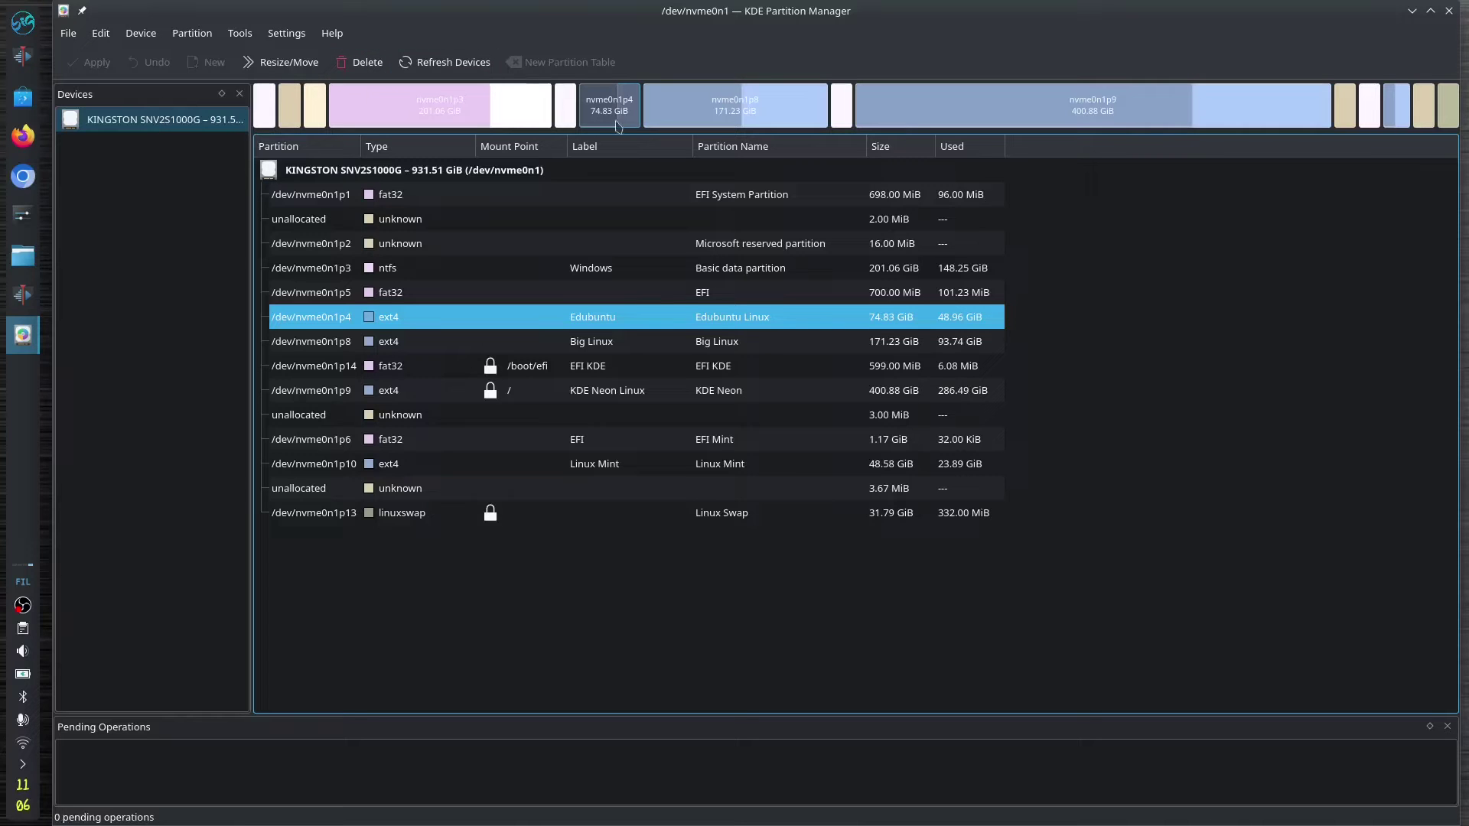
click(369, 63)
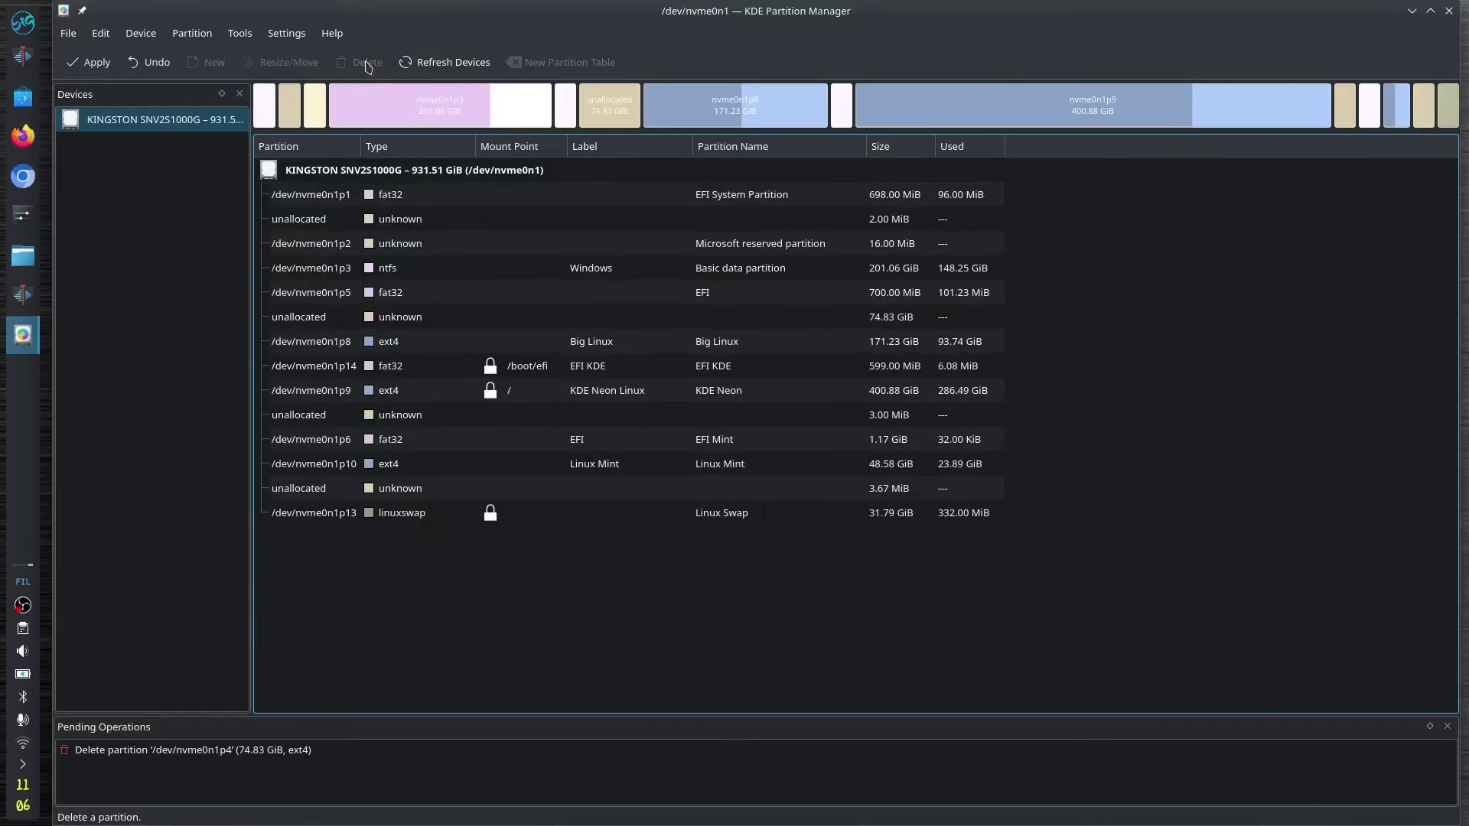
click(619, 107)
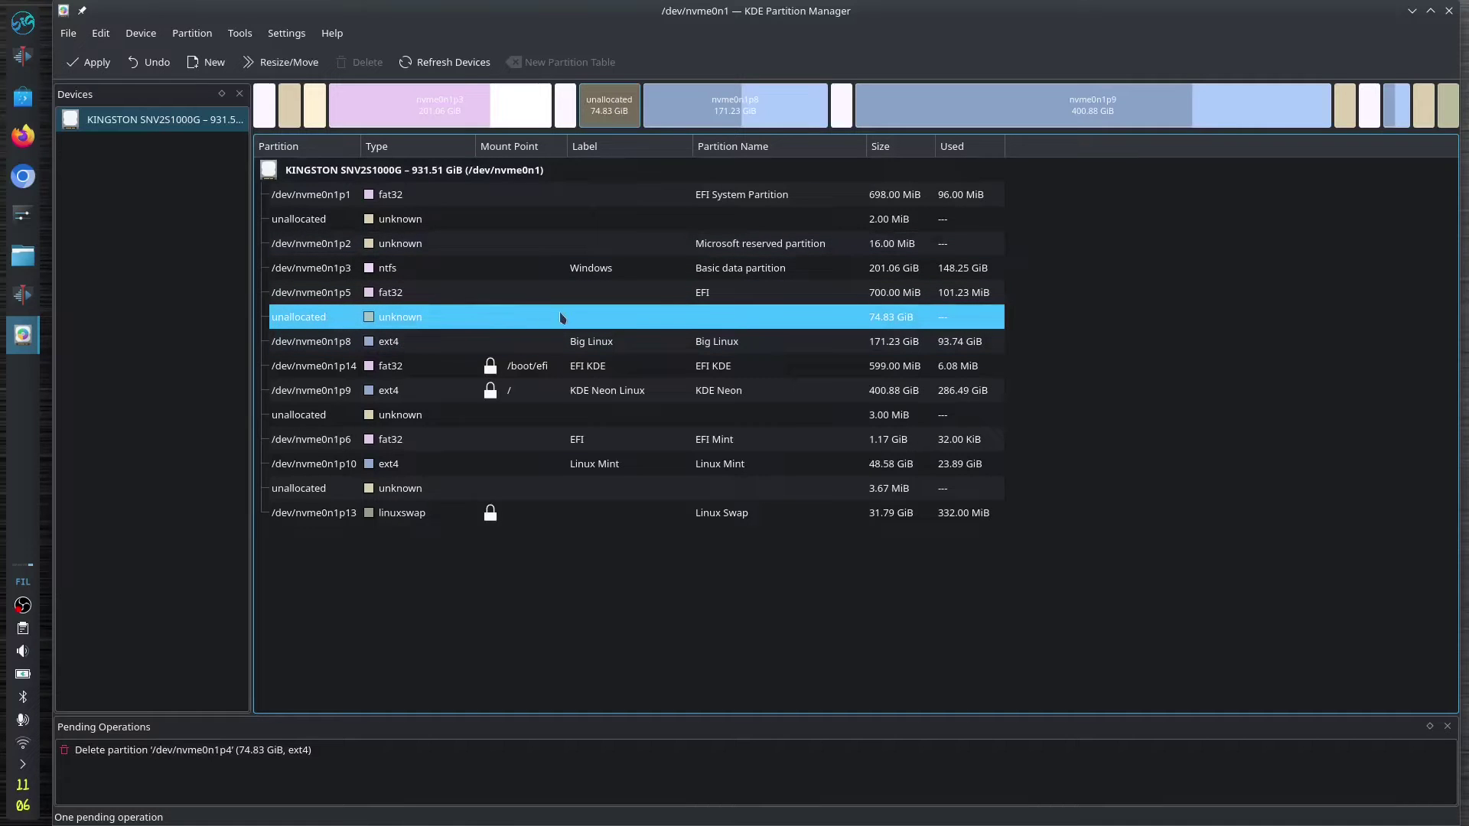
click(669, 112)
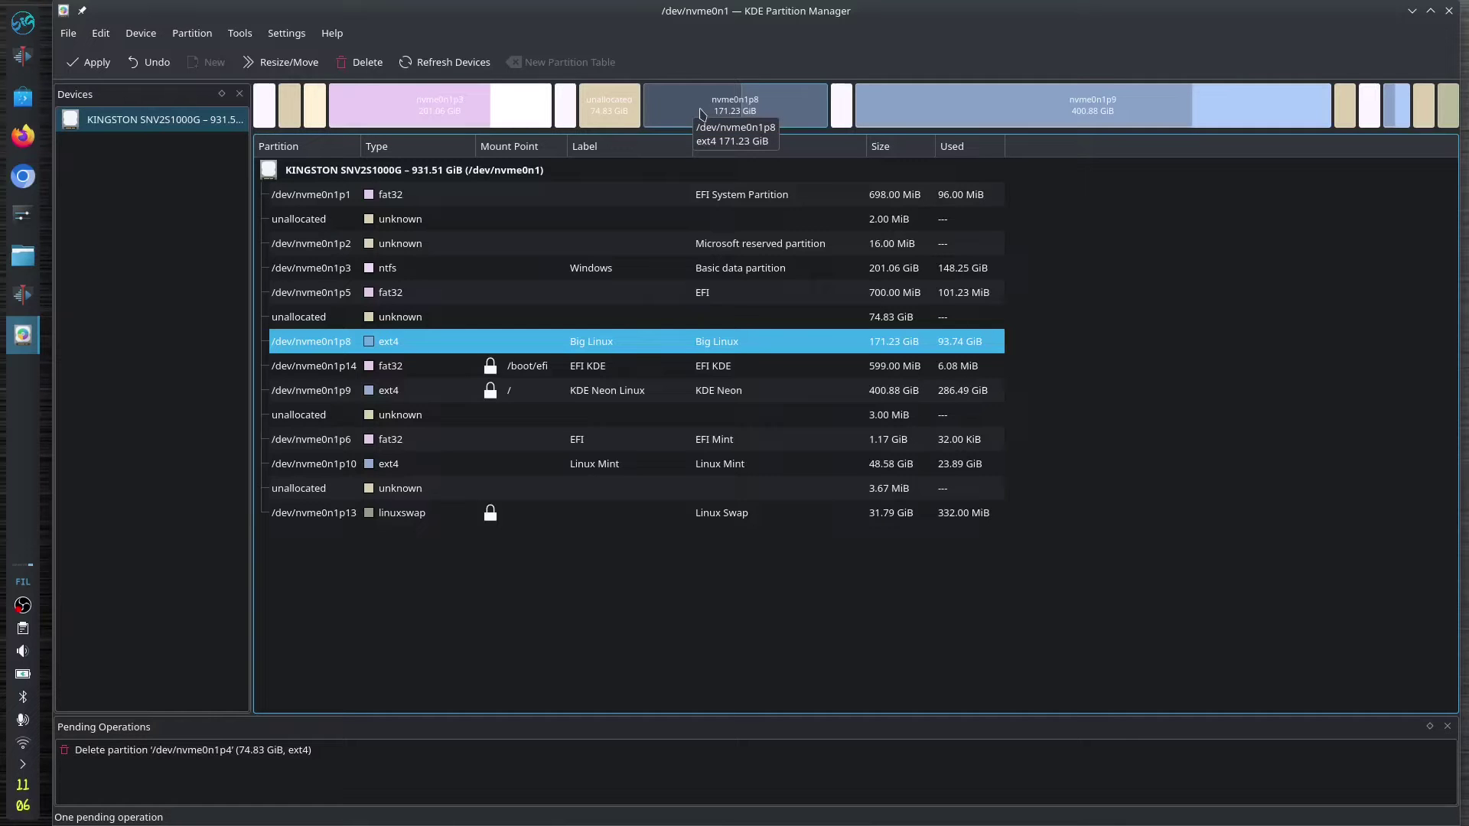
click(291, 65)
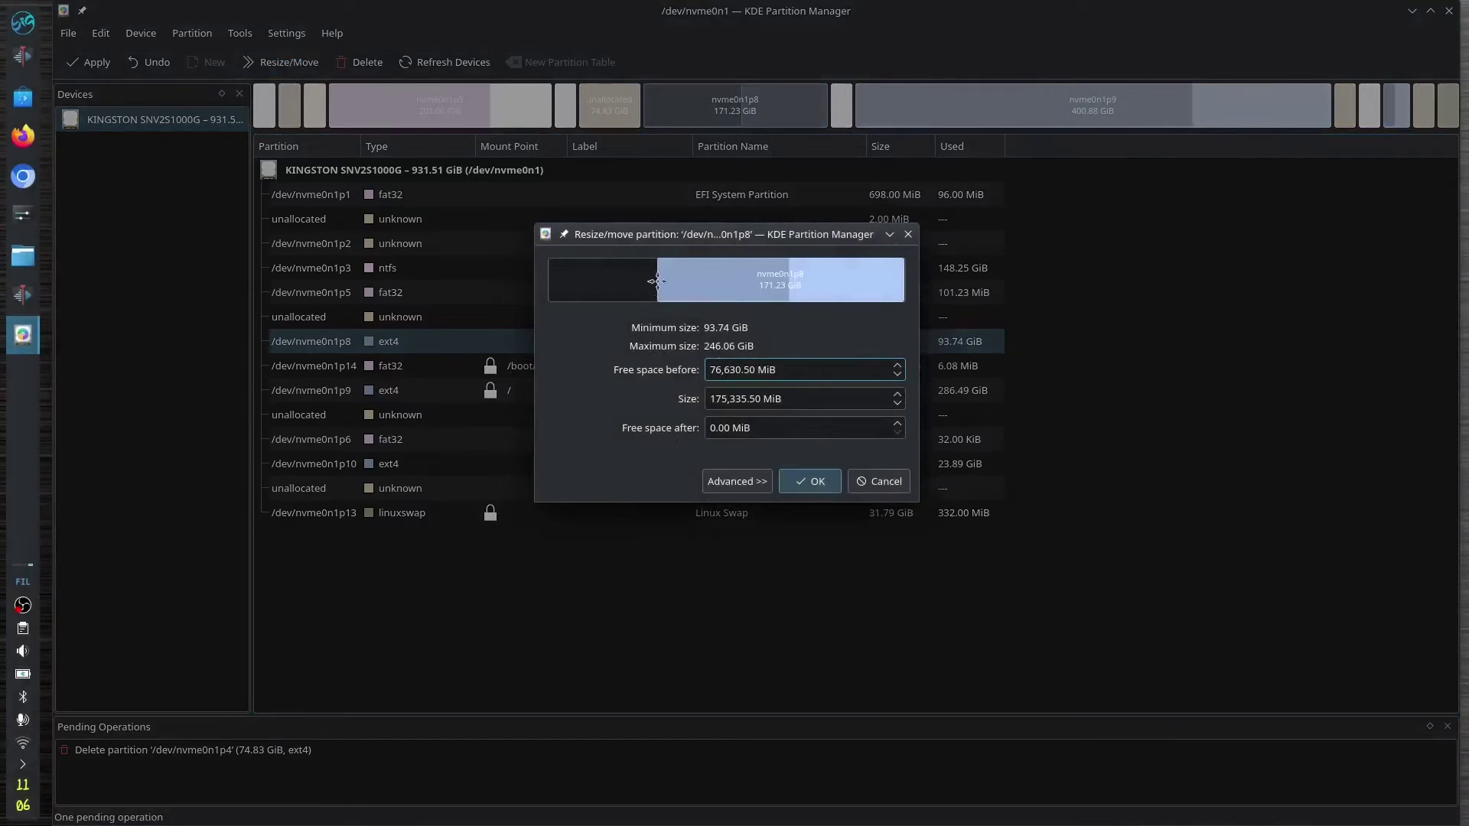
drag(649, 280, 545, 281)
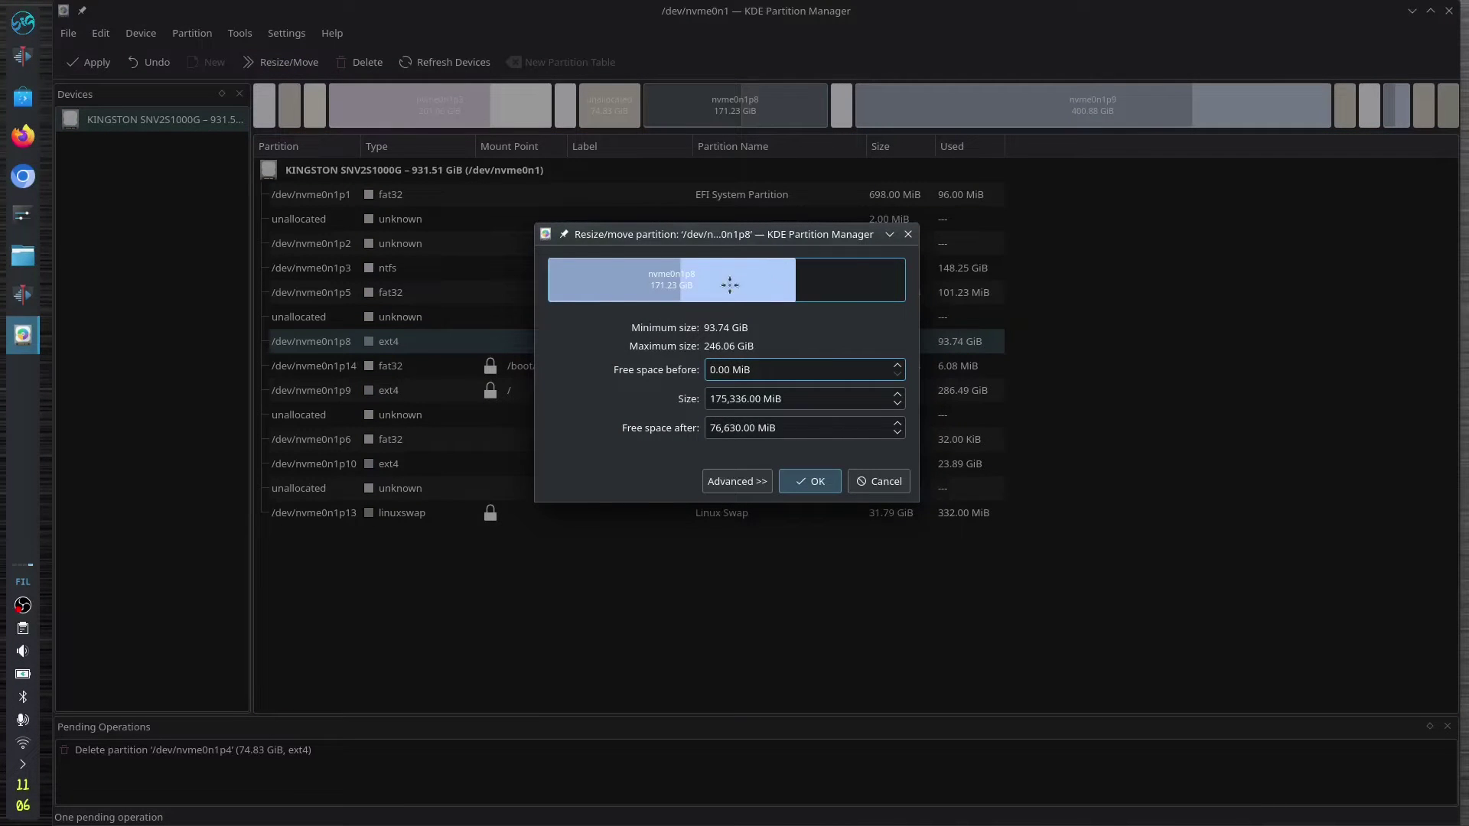
drag(728, 281, 661, 287)
click(880, 482)
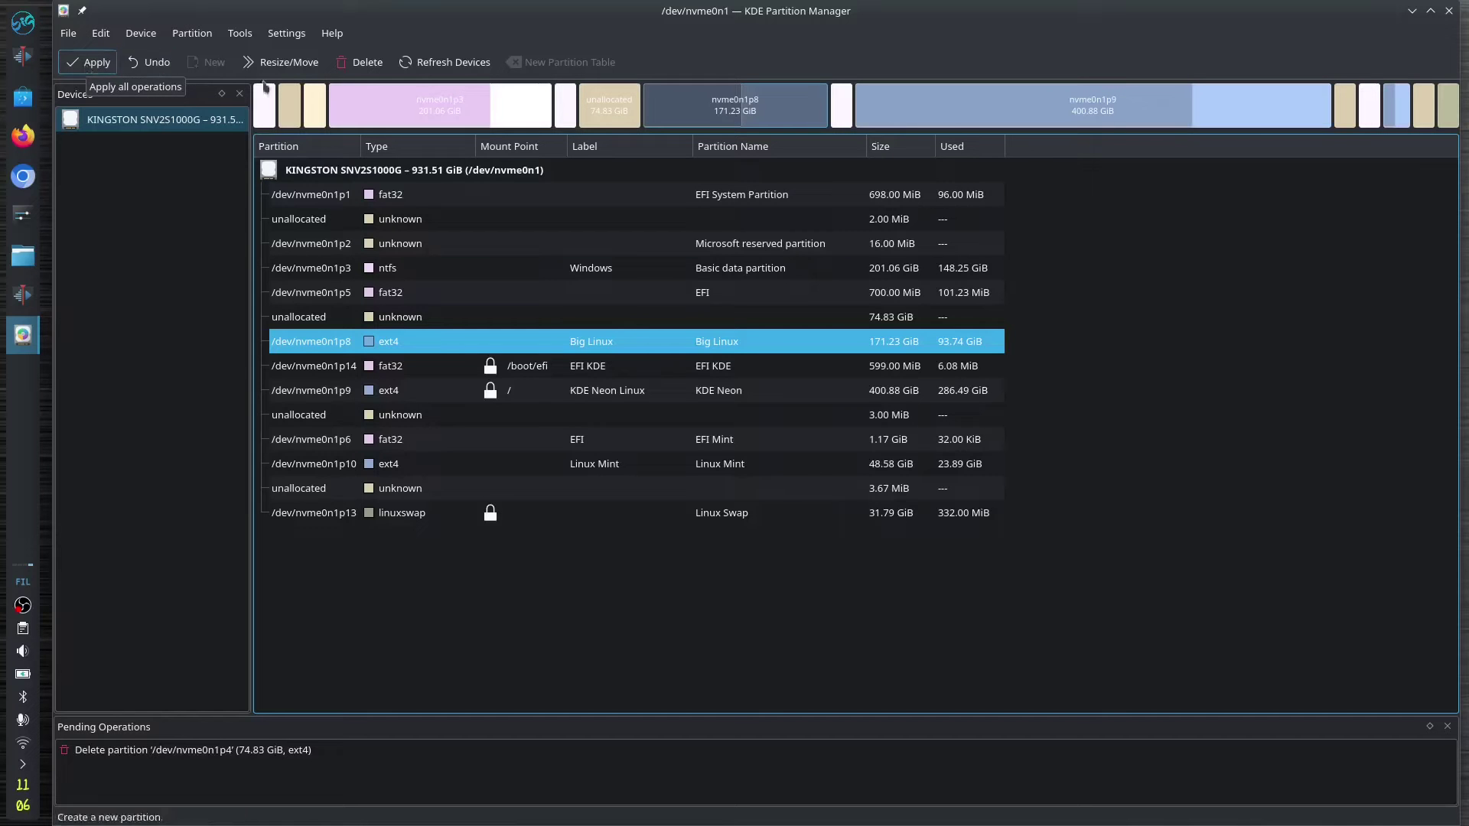
Step: Undo the queued nvme0n1p4 deletion, then select the Windows partition nvme0n1p3
click(153, 62)
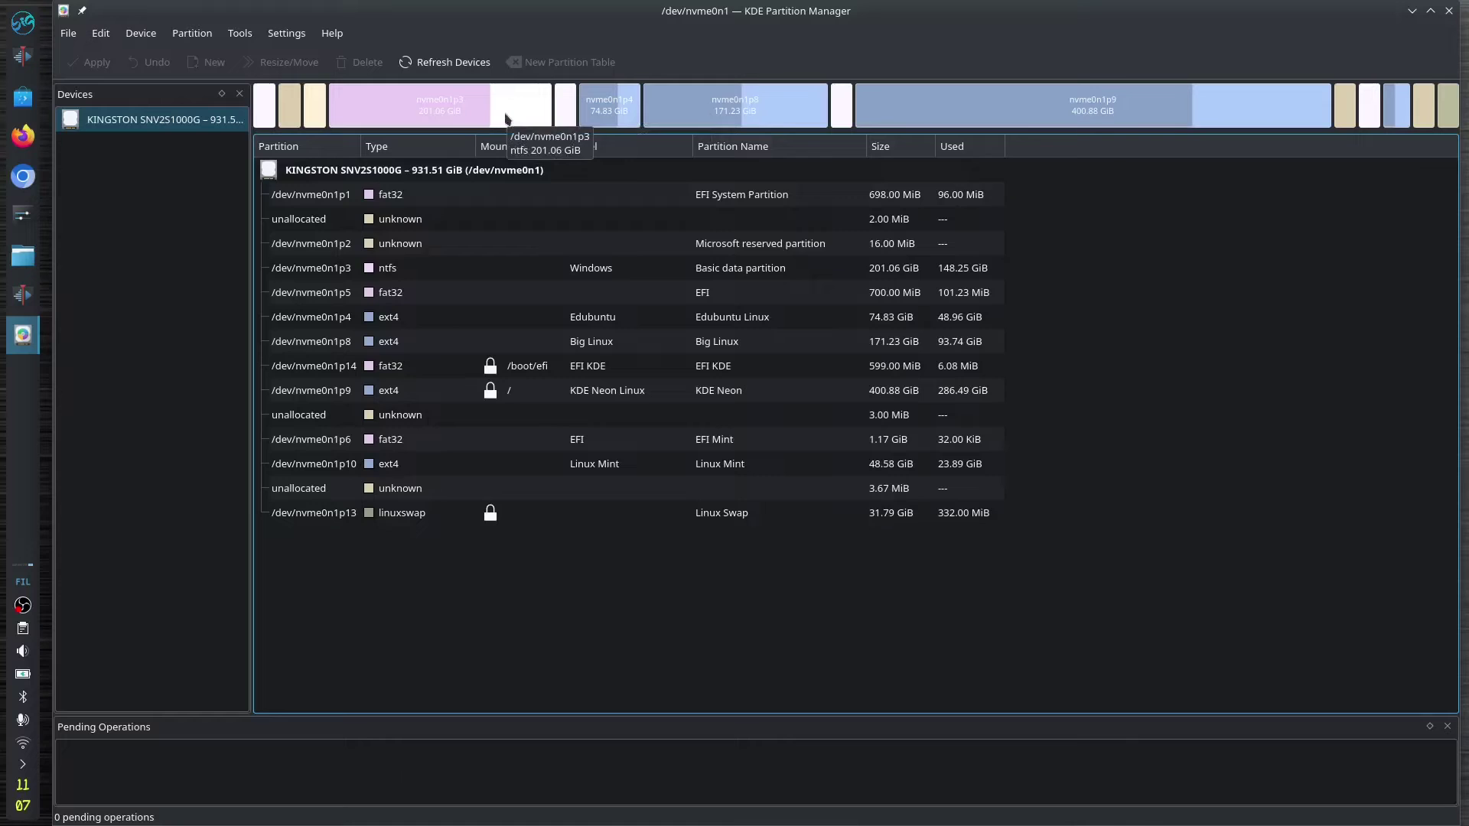
click(505, 118)
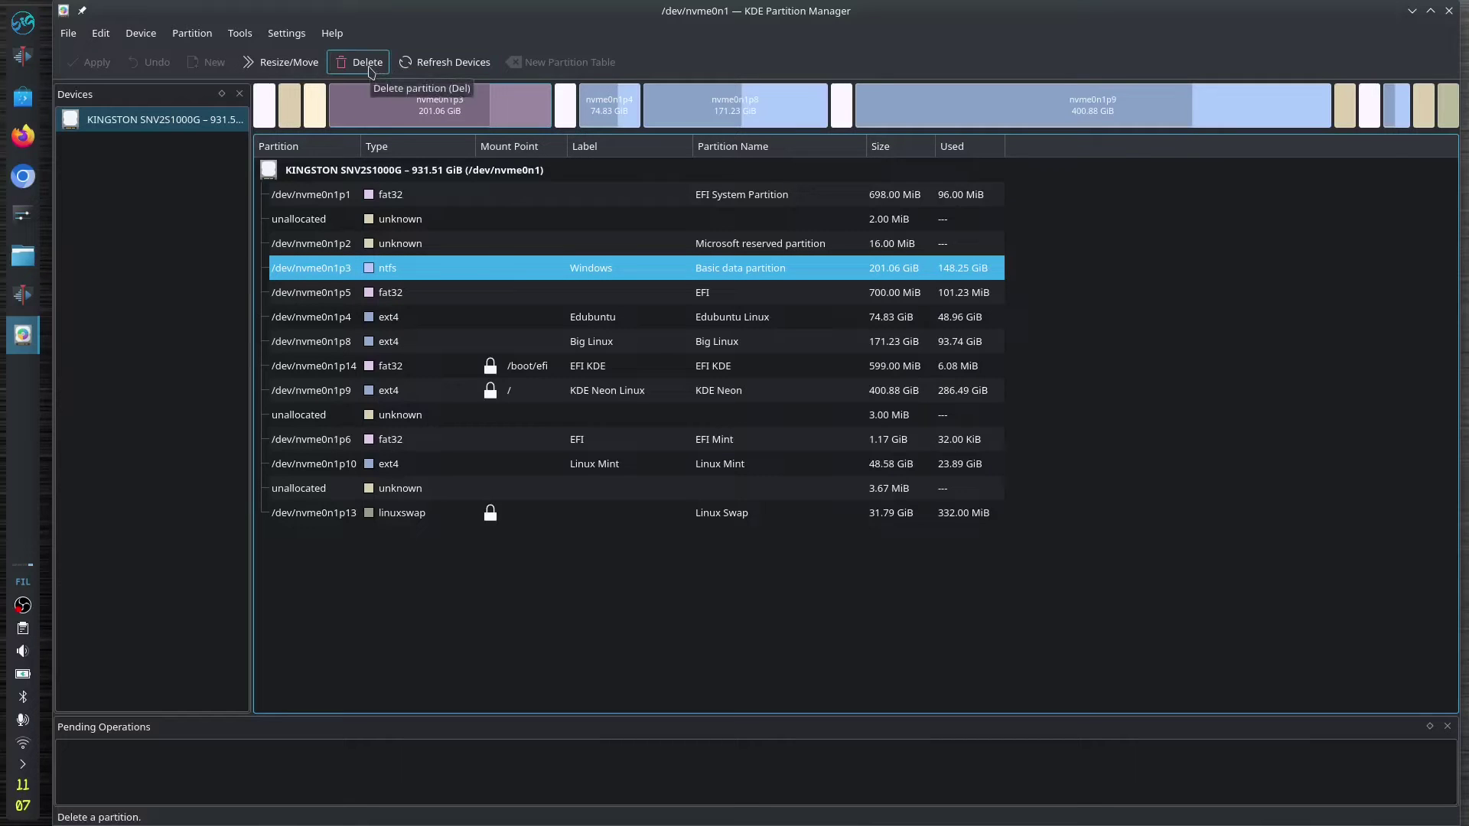
click(370, 69)
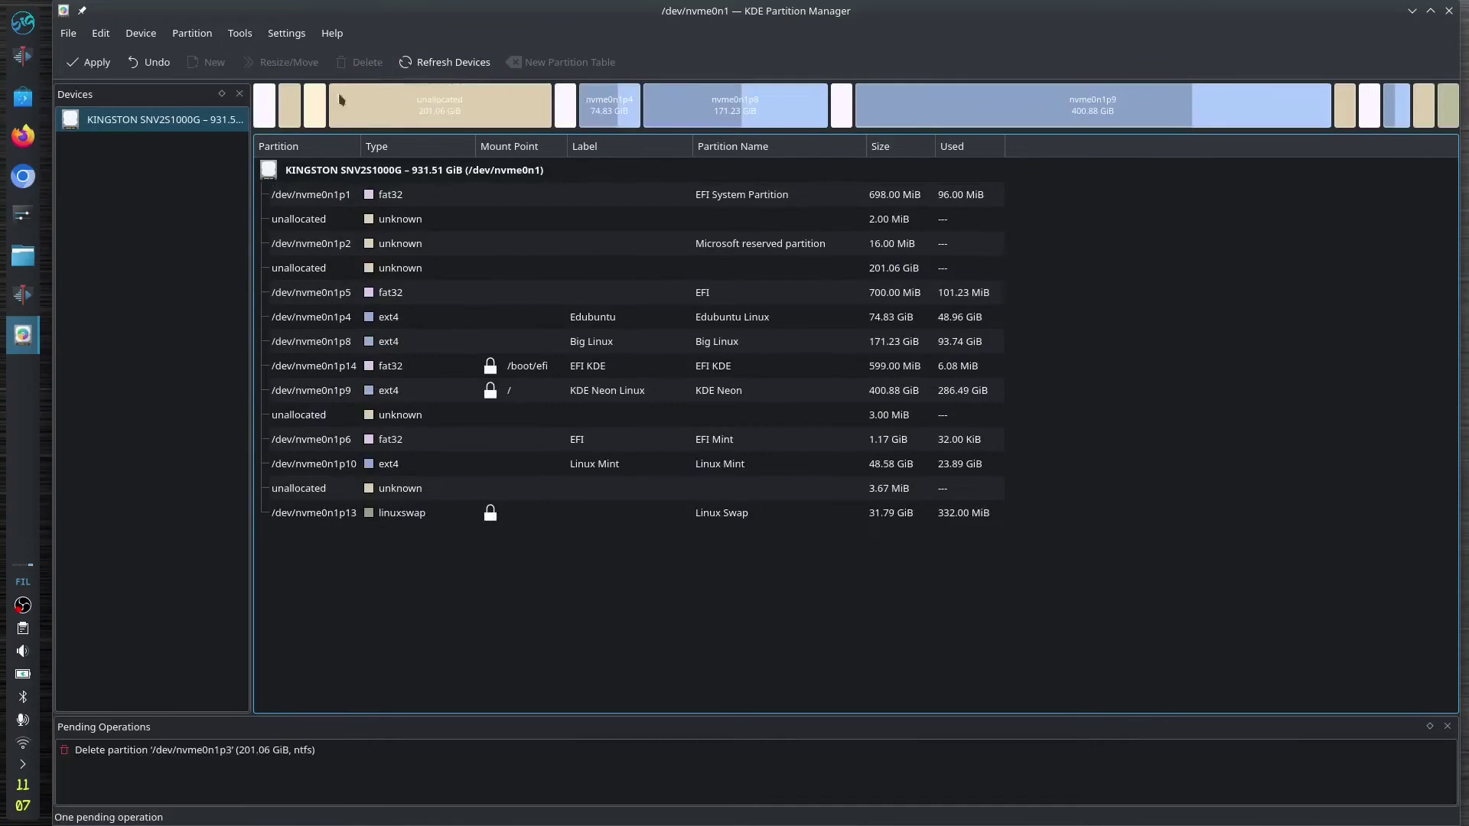
right_click(482, 114)
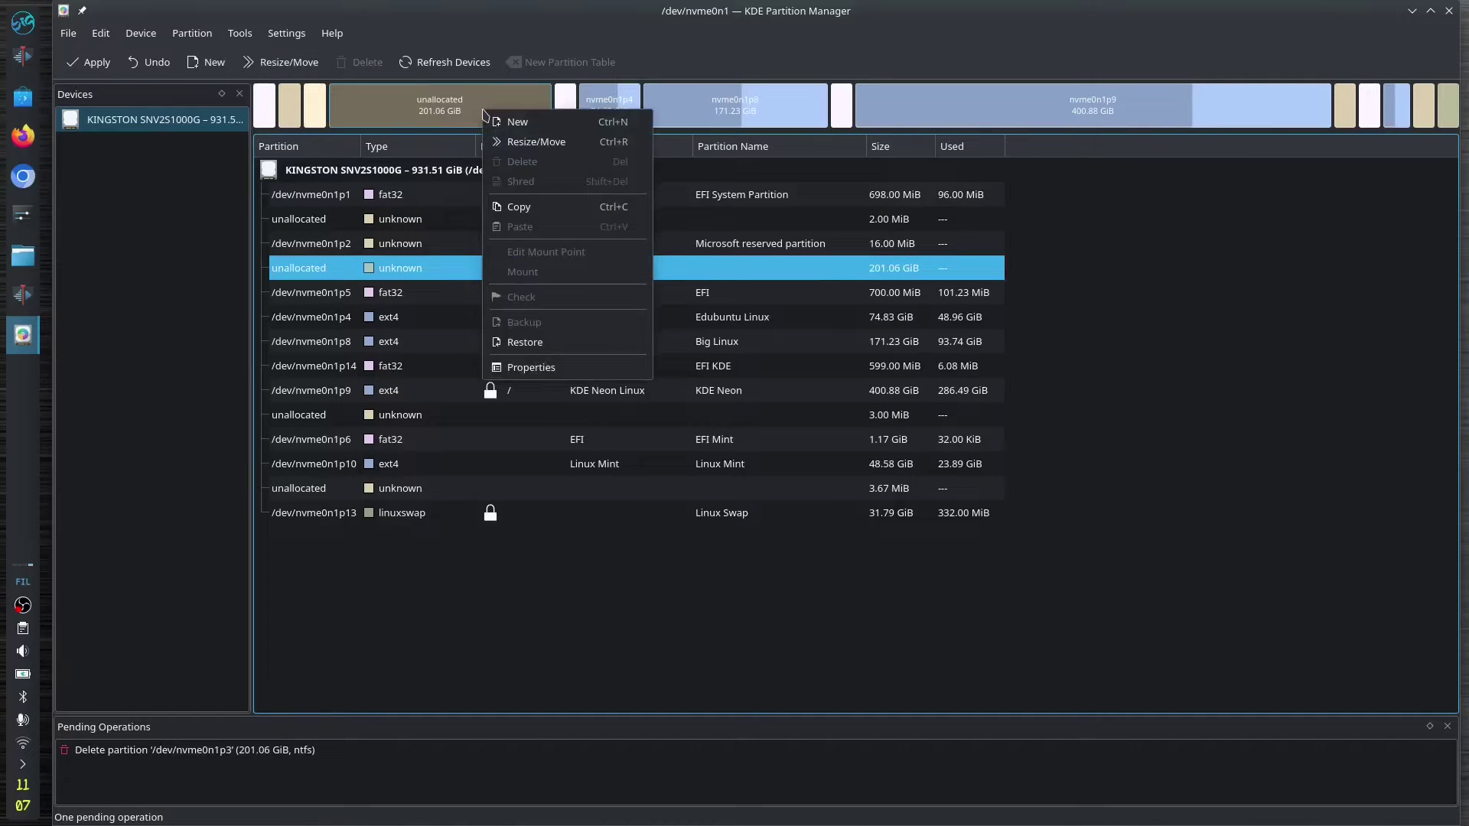
click(511, 107)
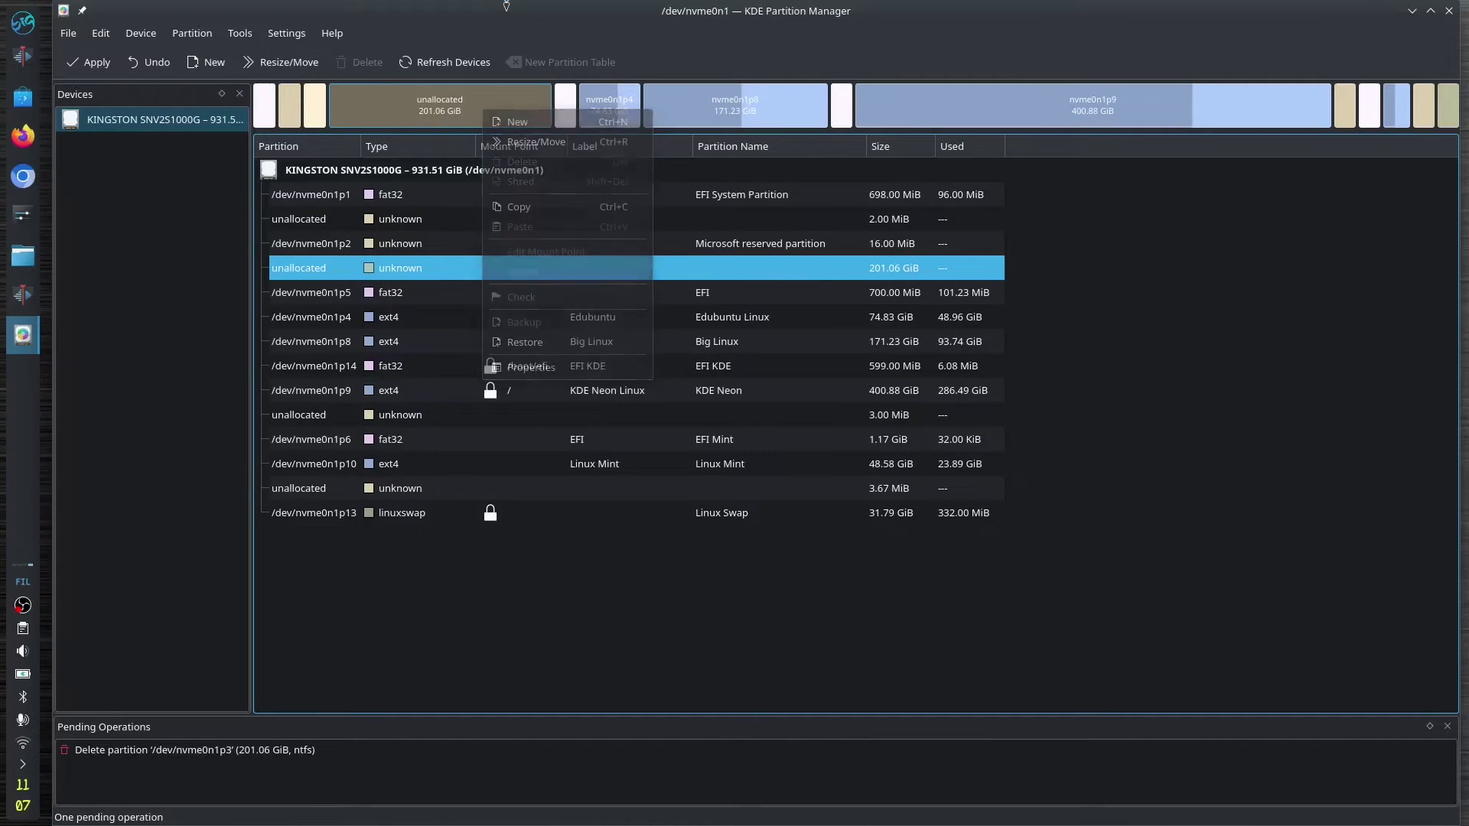
click(147, 71)
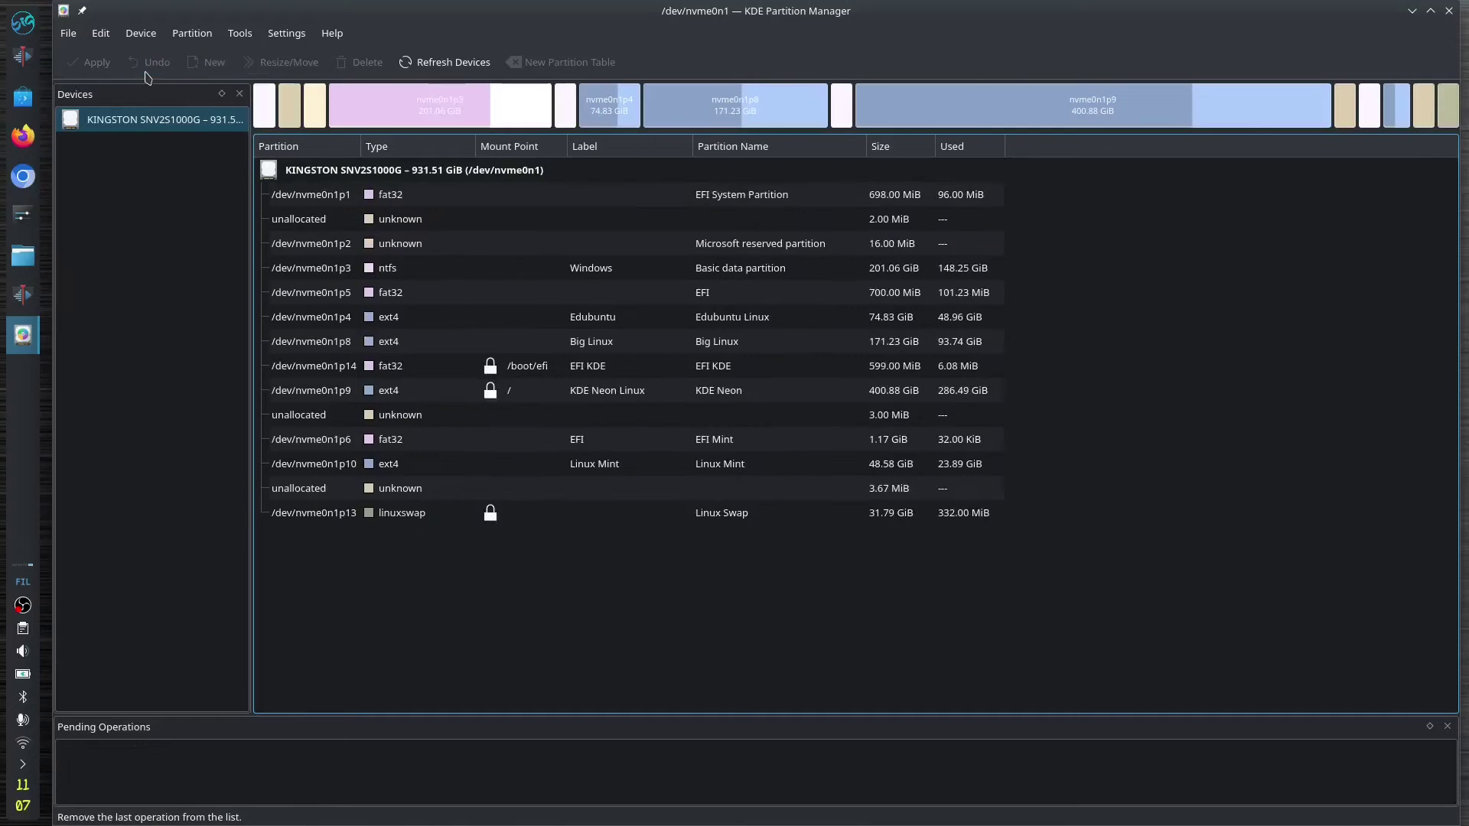
click(604, 115)
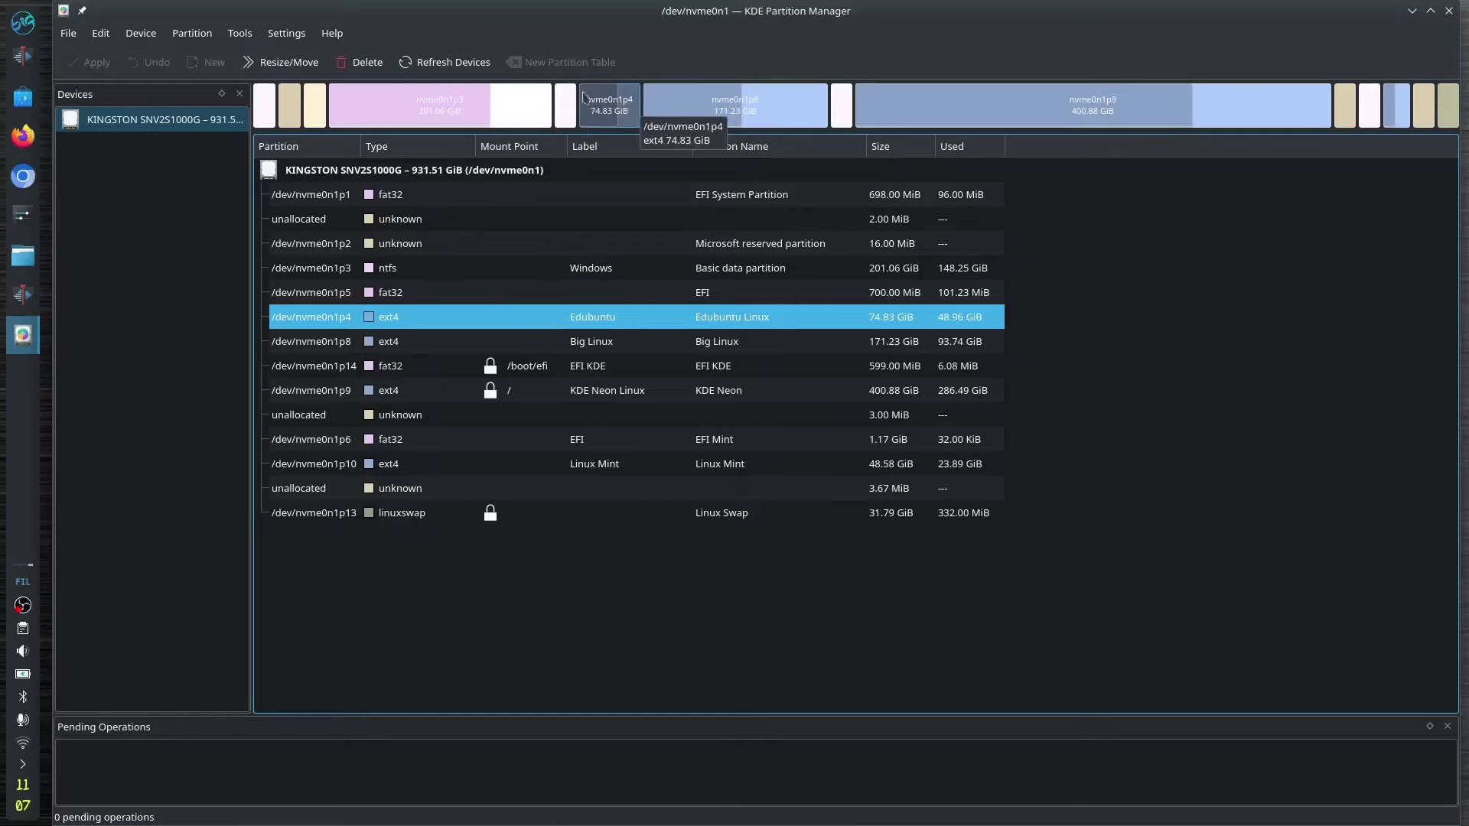
click(346, 70)
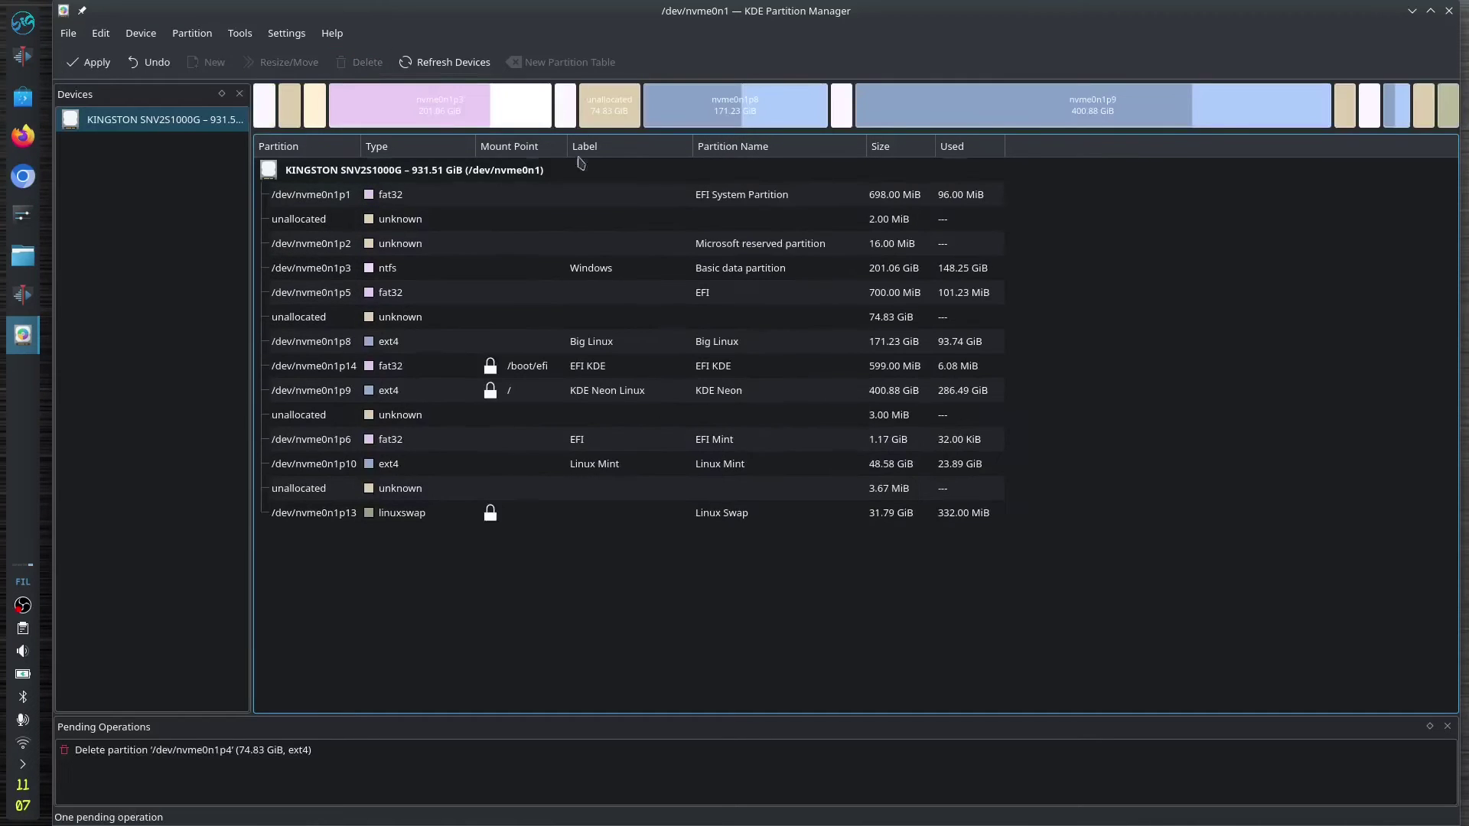
right_click(616, 108)
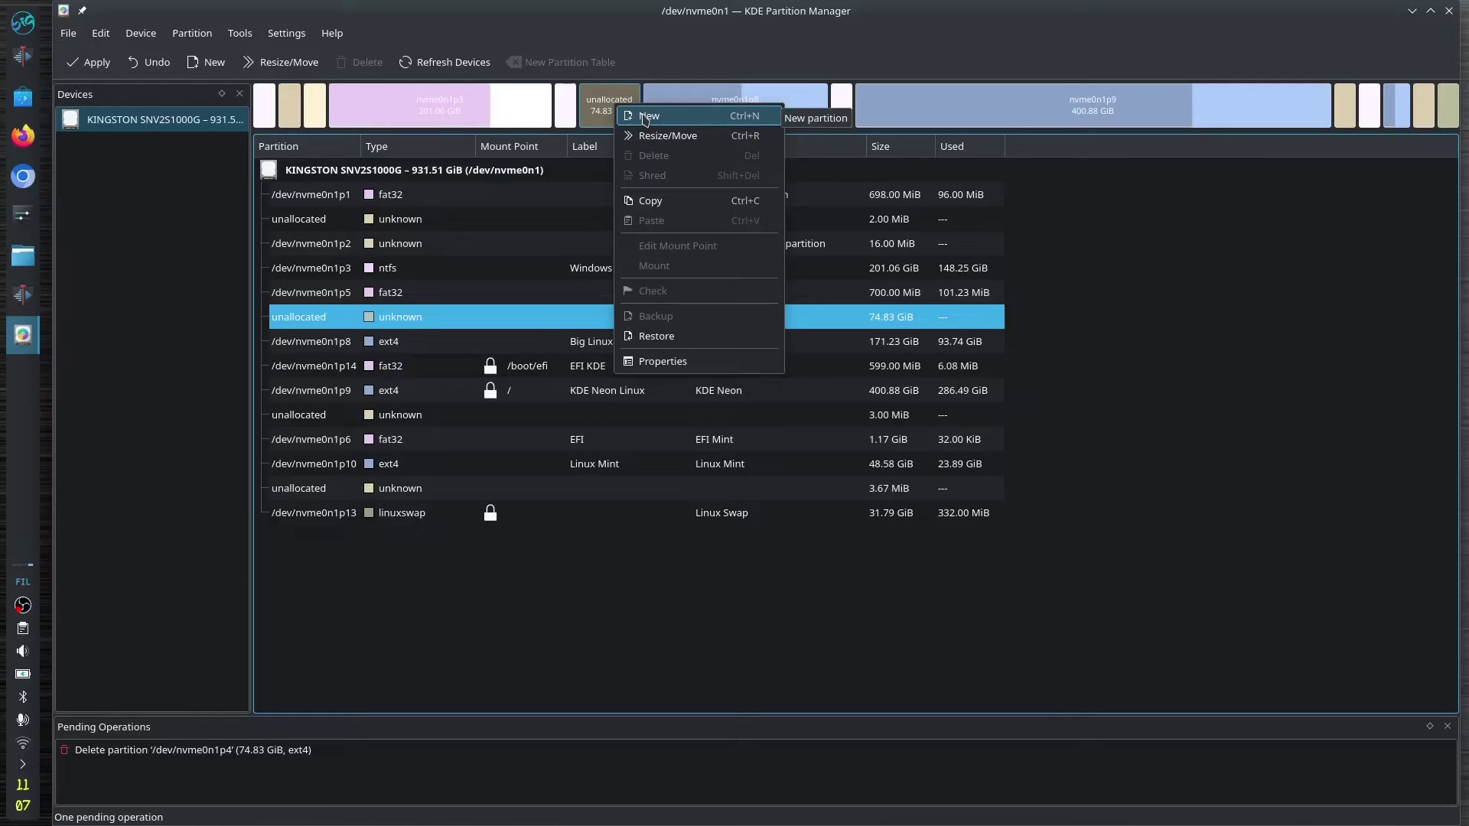
click(645, 117)
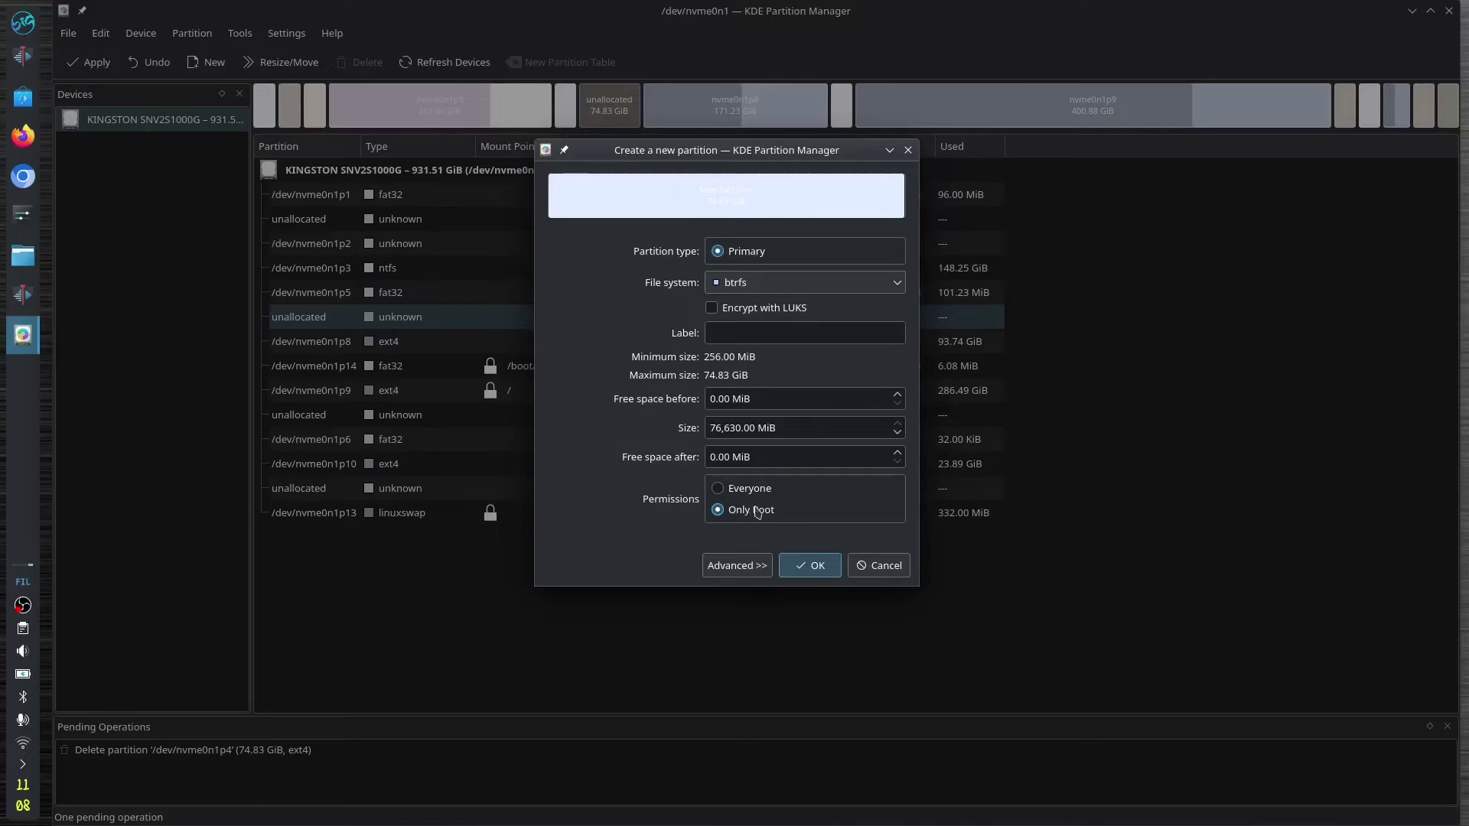
click(878, 568)
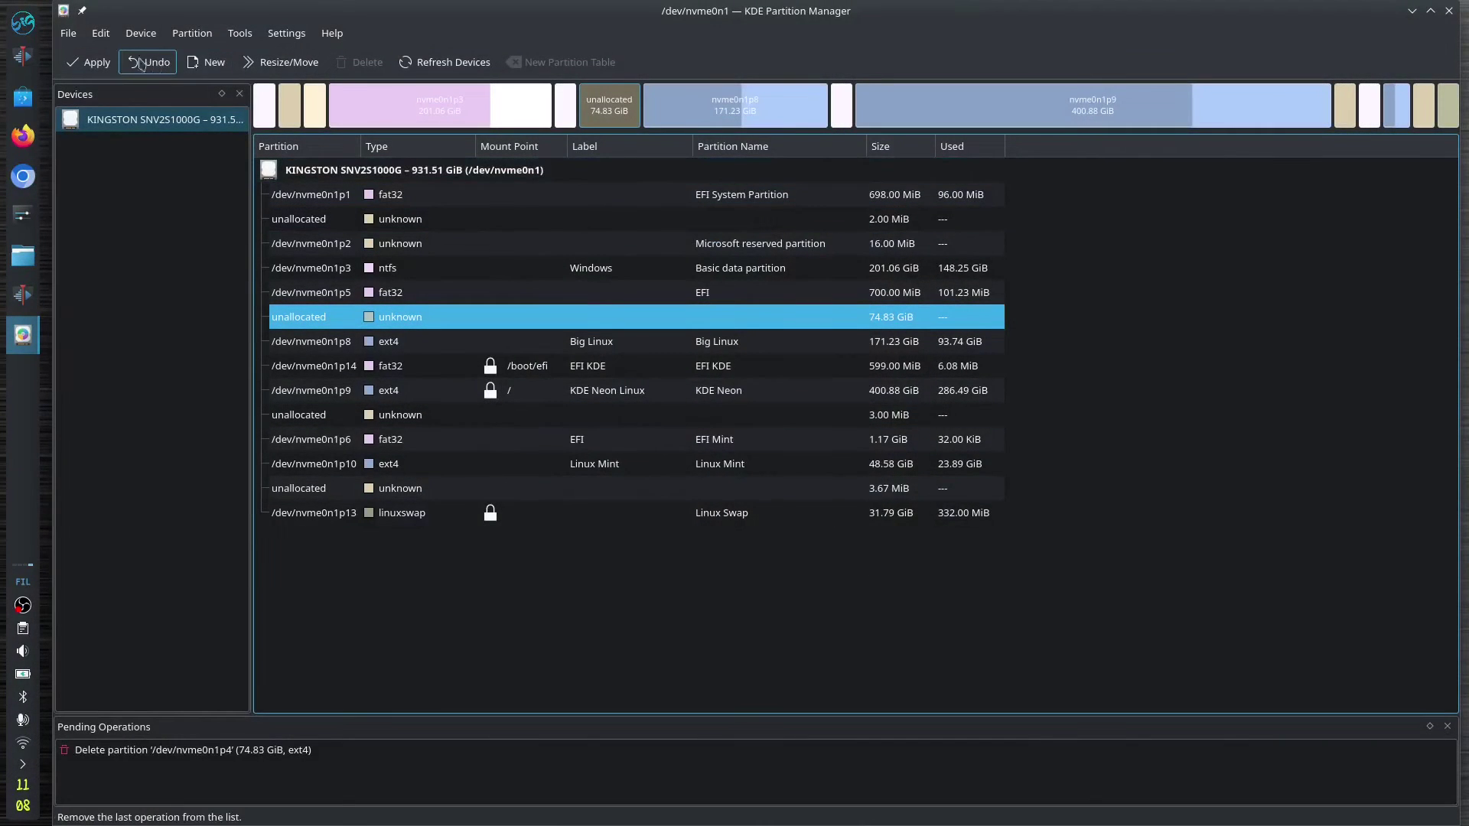
click(148, 69)
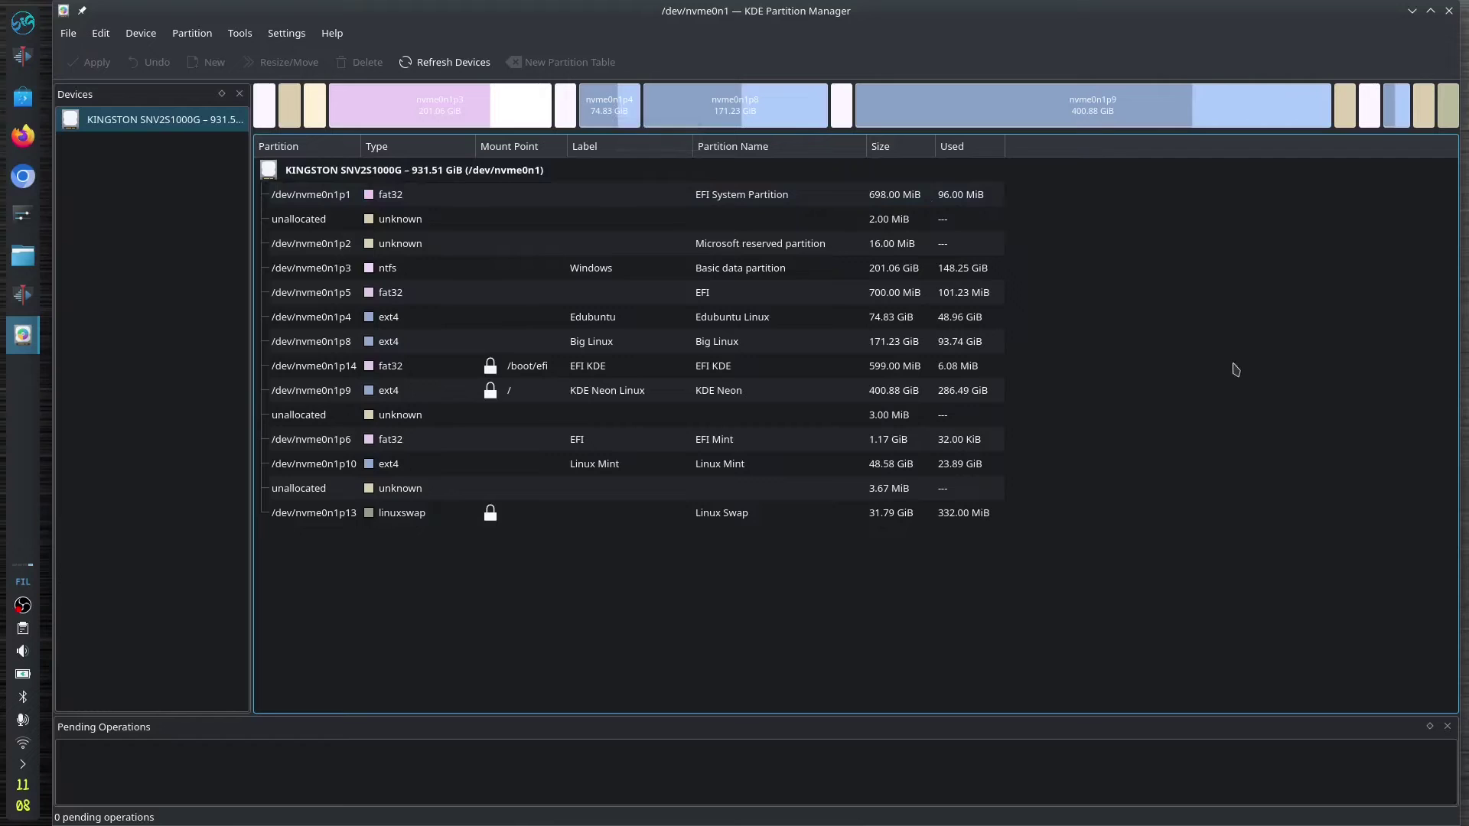
click(612, 268)
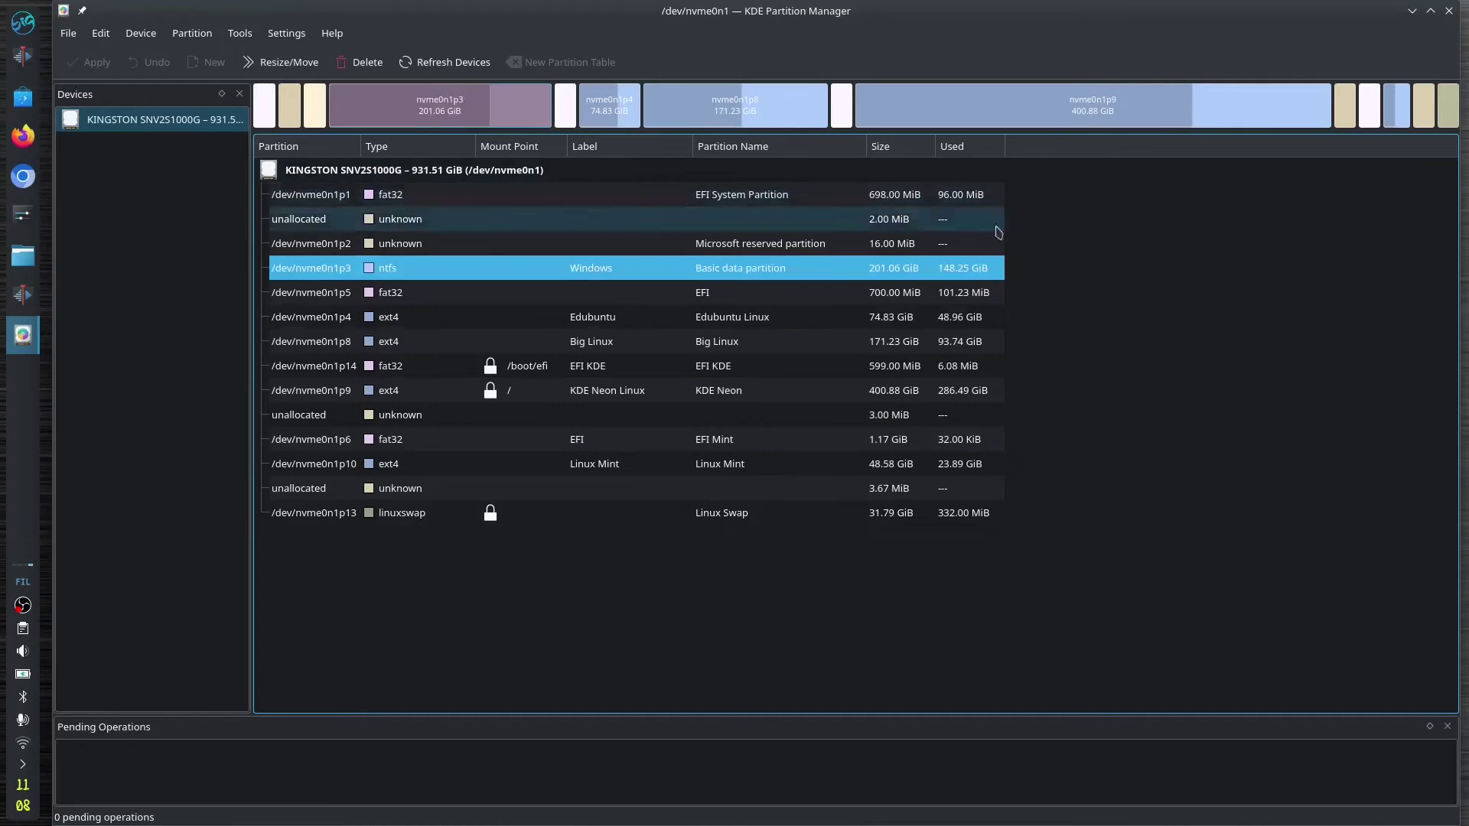
click(584, 176)
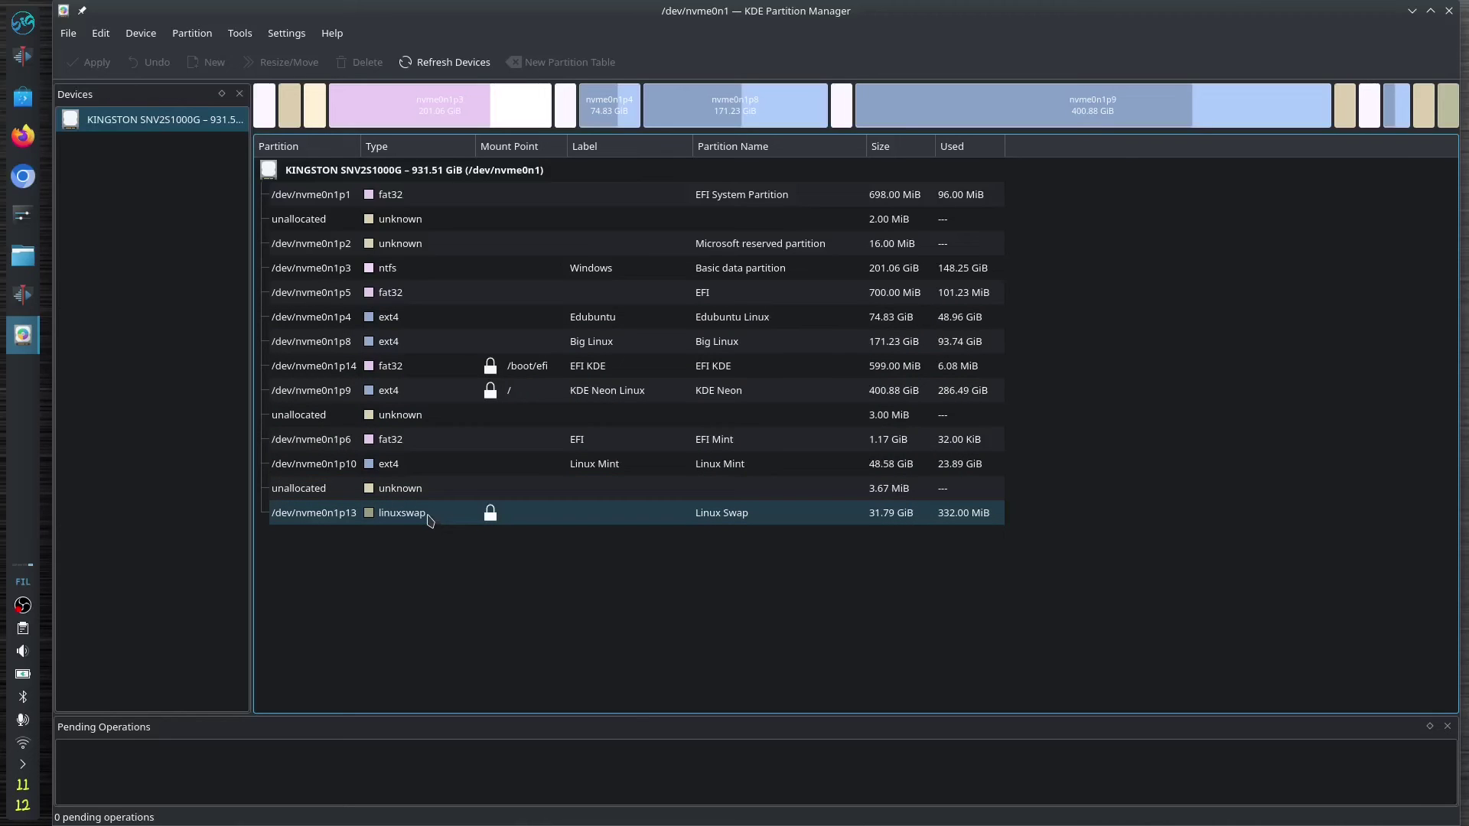
Step: Delete nvme0n1p4, start a new partition in the freed 74.83 GiB, and list its file systems
click(610, 115)
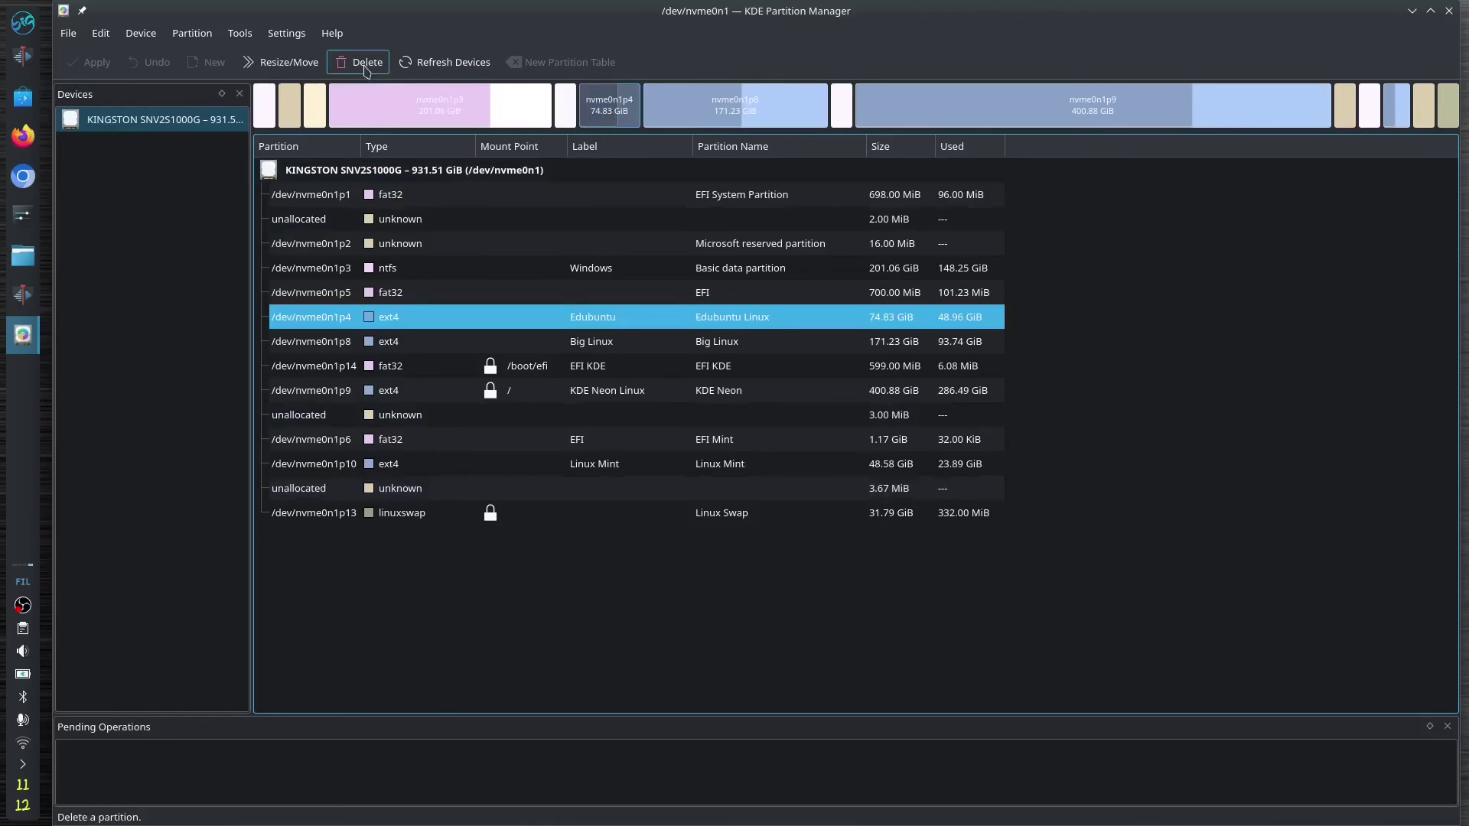
click(365, 65)
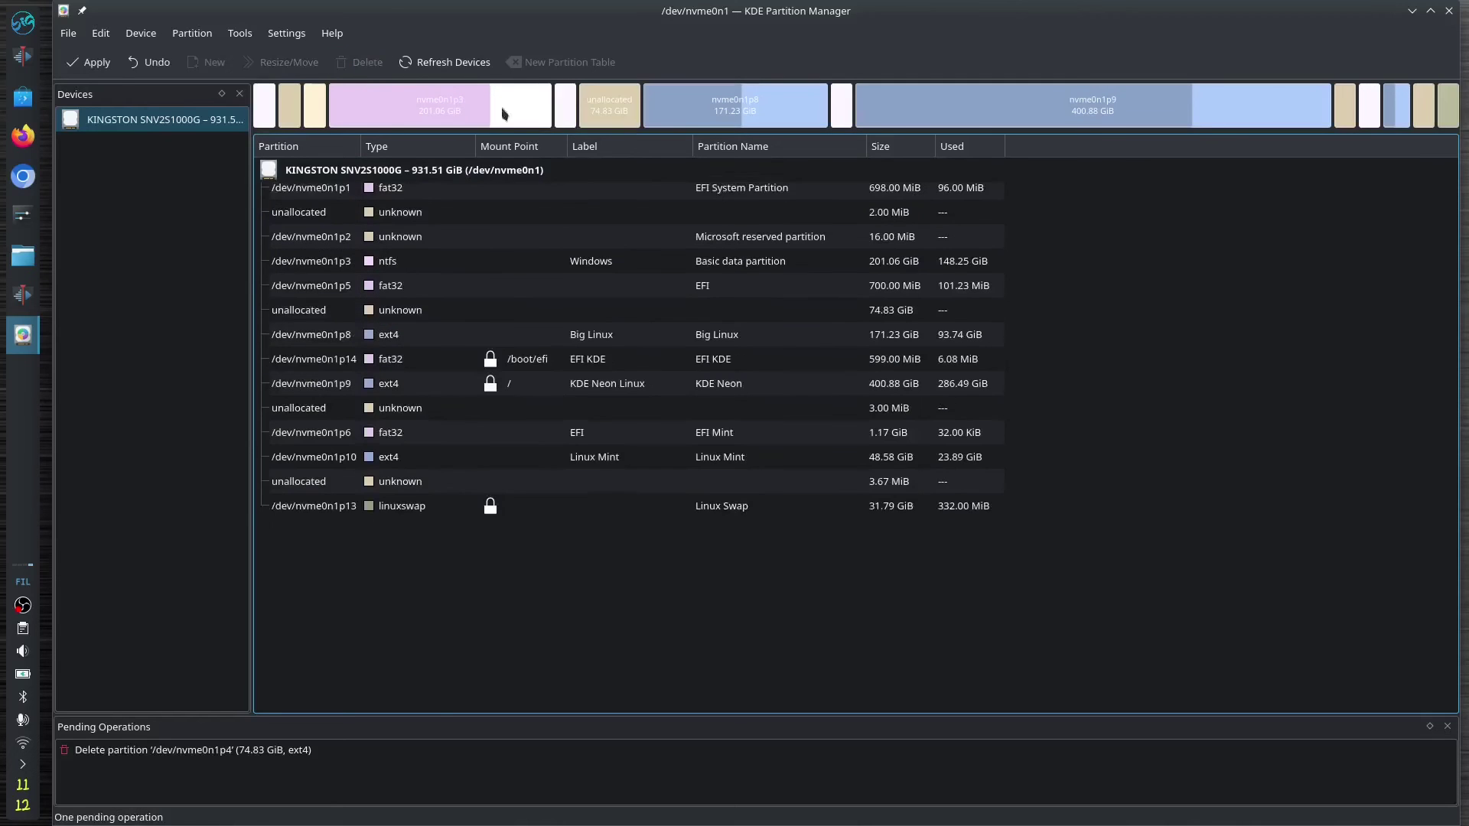
click(606, 115)
right_click(607, 115)
click(629, 122)
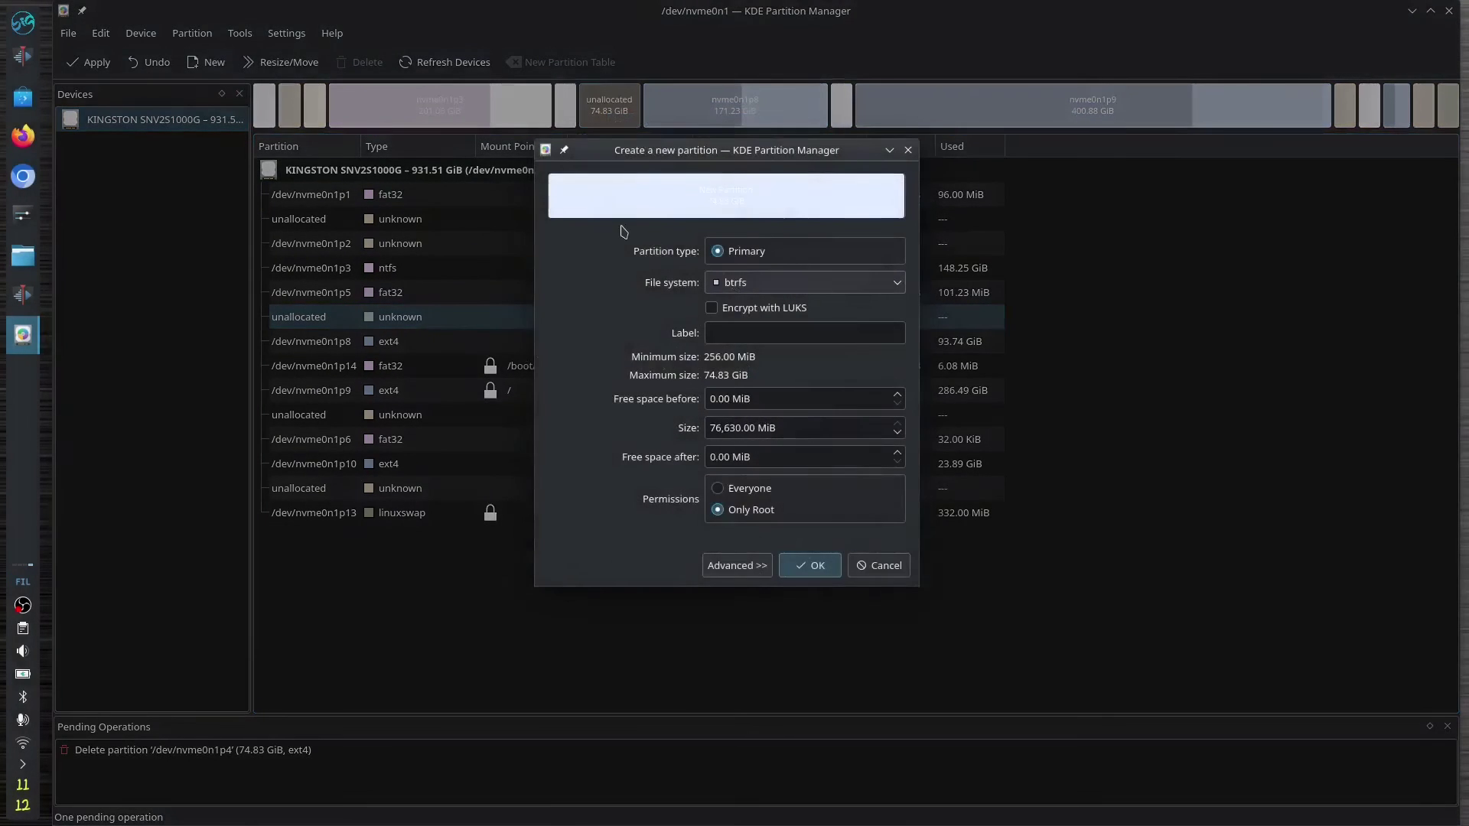
click(899, 284)
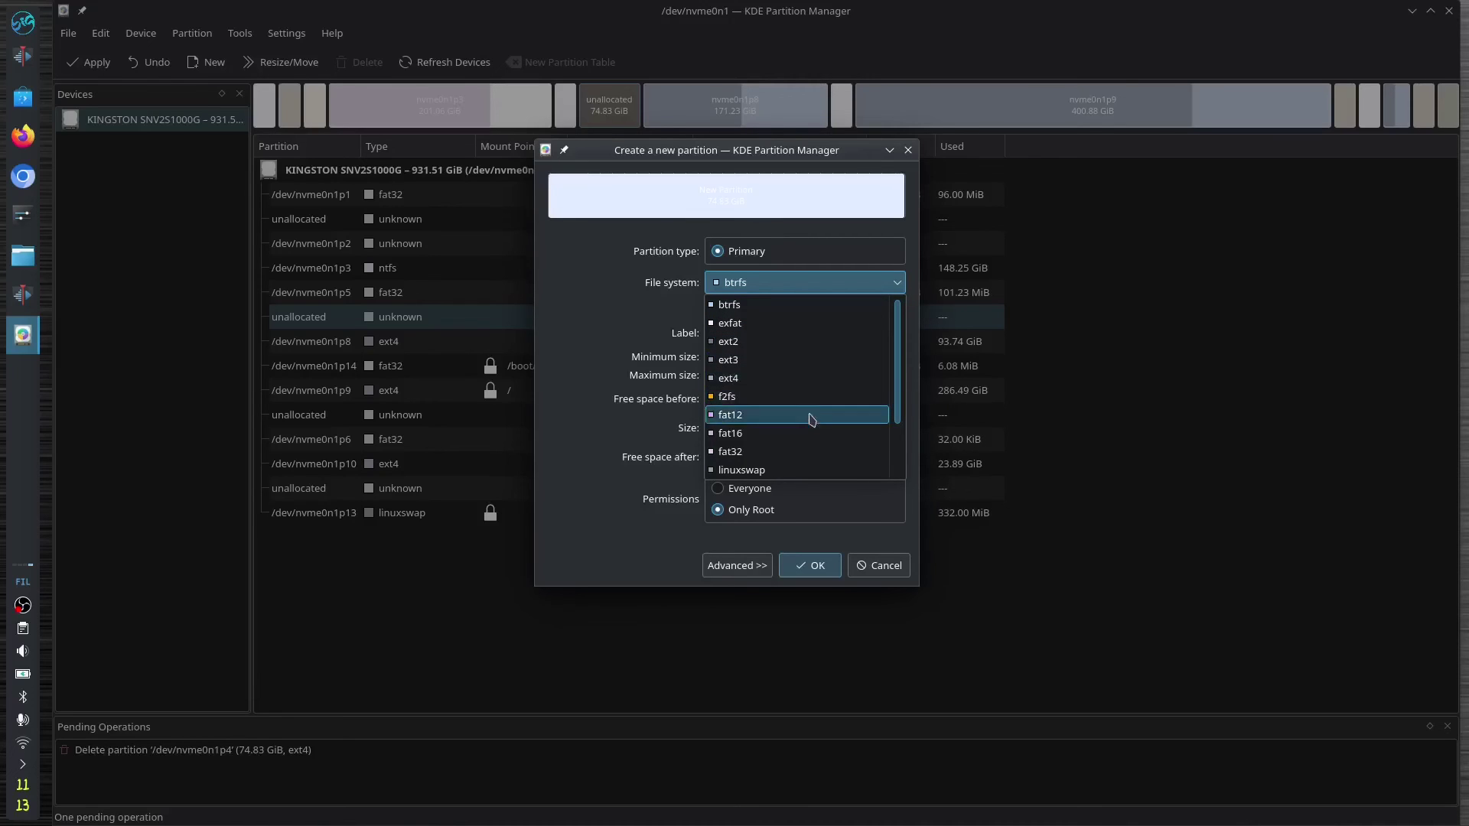
Step: Scroll the File system list down to its last entry, leaving btrfs selected
scroll(811, 442, down, 1)
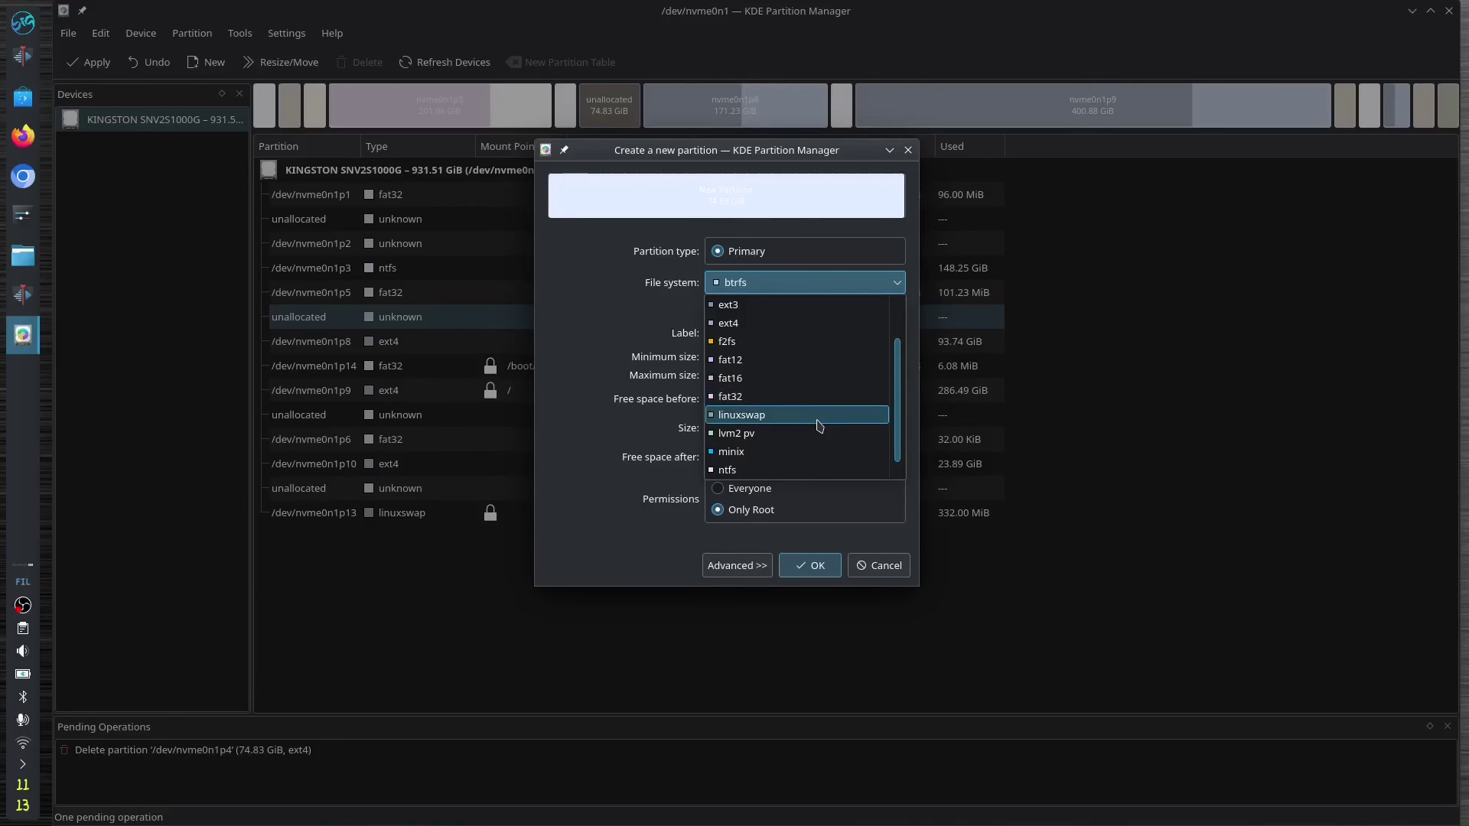
scroll(820, 422, down, 1)
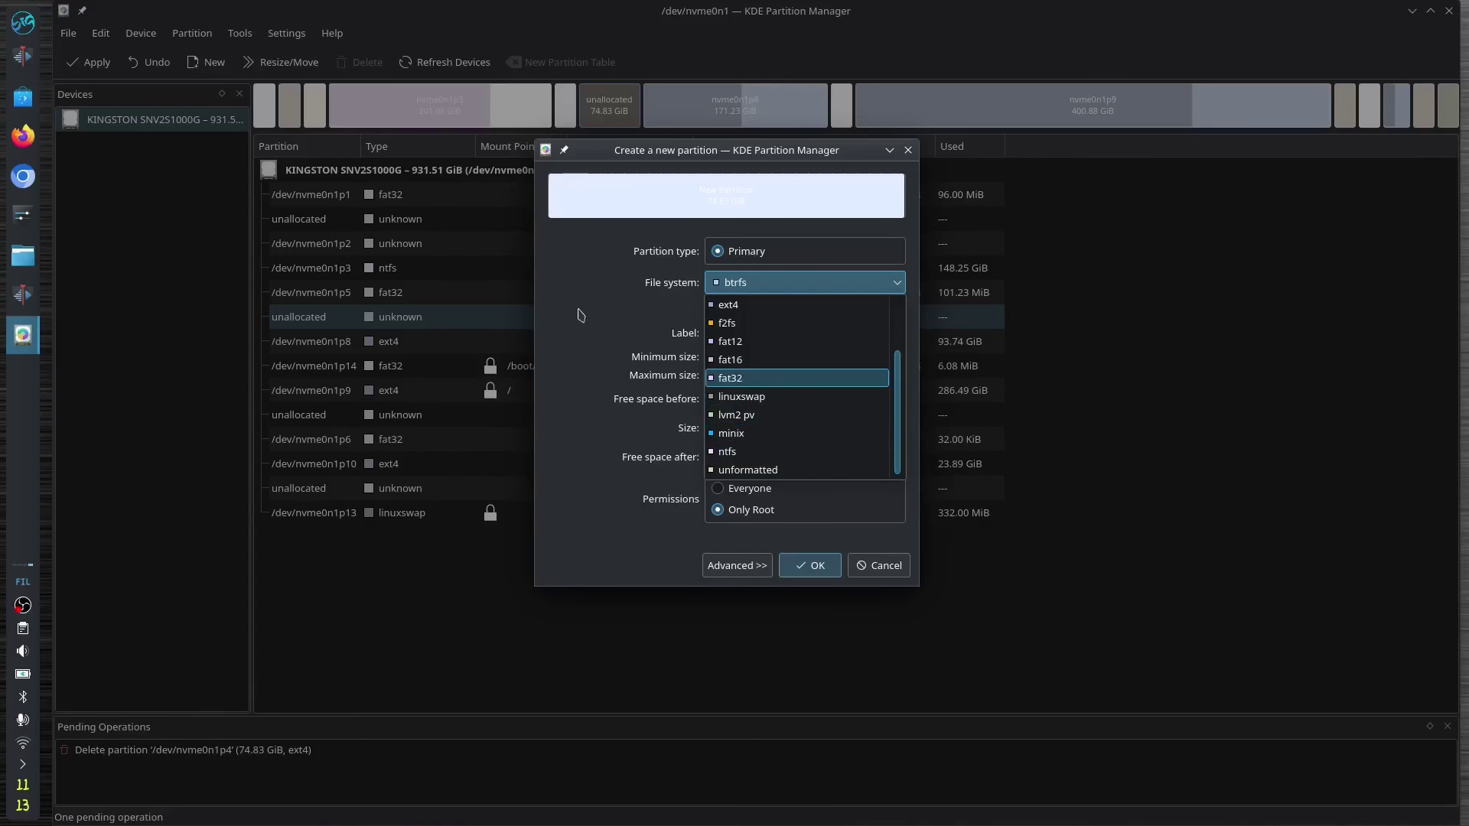
Step: Keep btrfs, cancel the new partition, and undo the nvme0n1p4 deletion
click(604, 294)
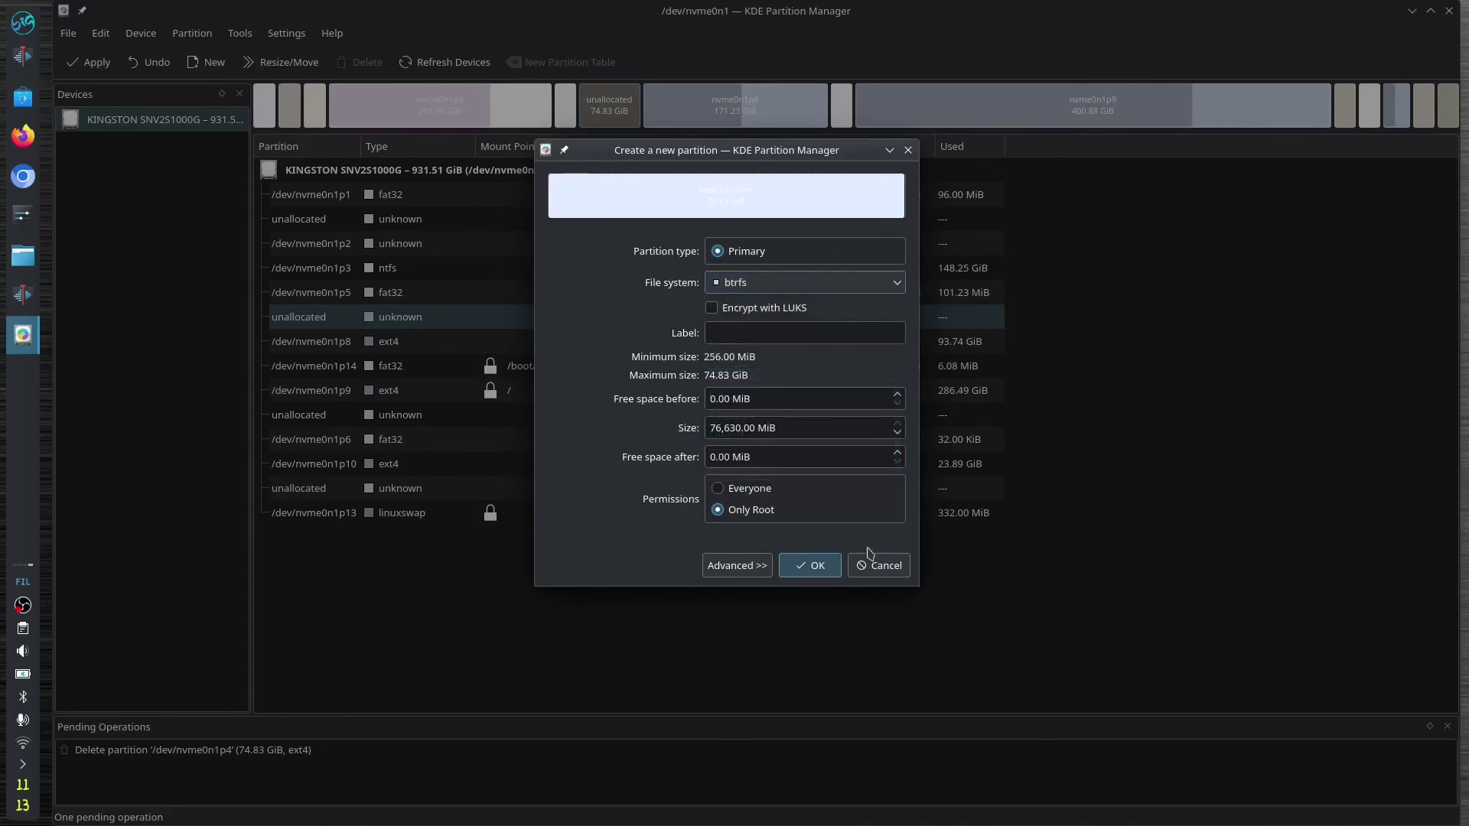
click(880, 567)
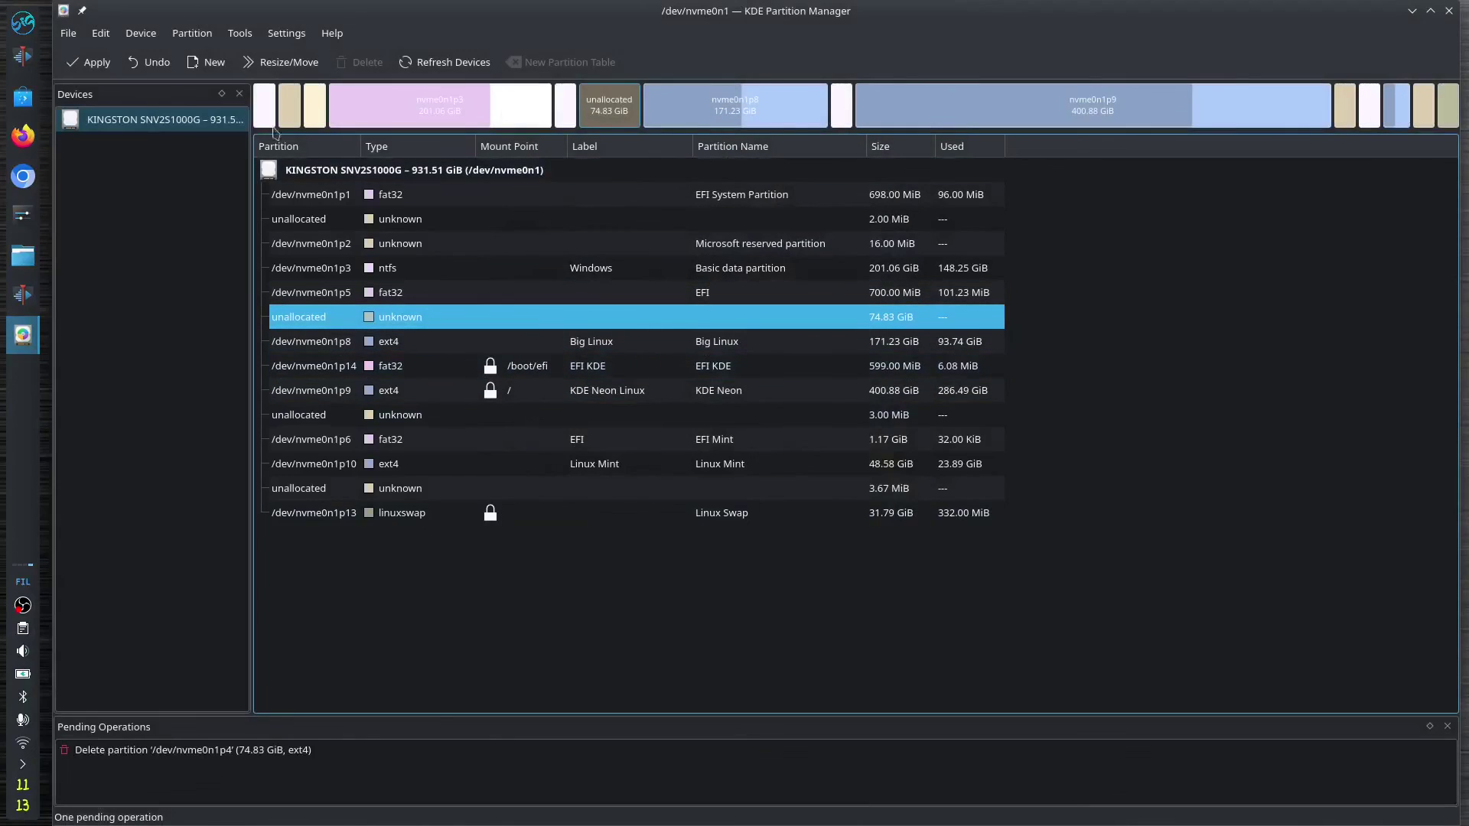
click(164, 67)
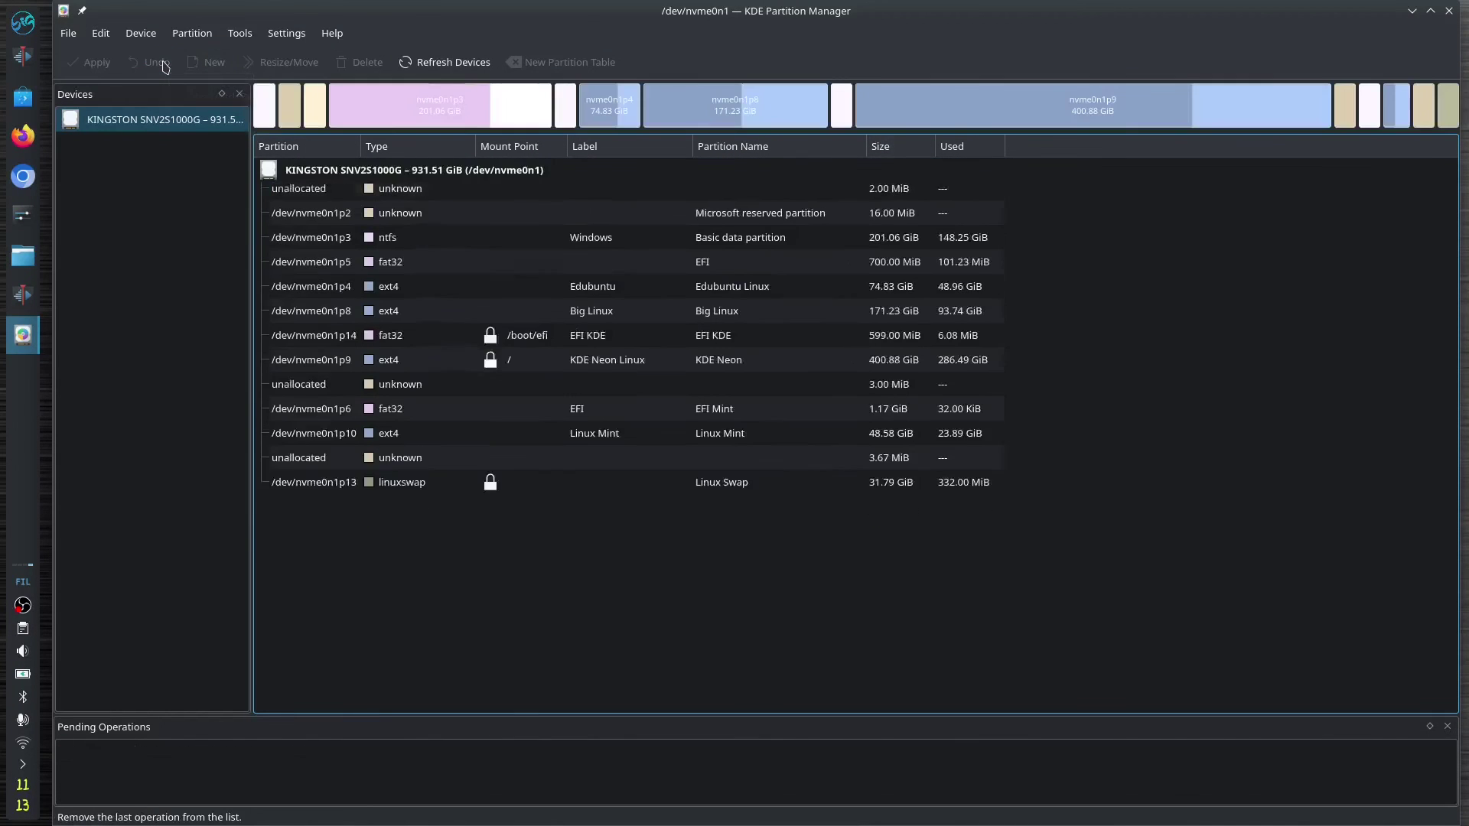